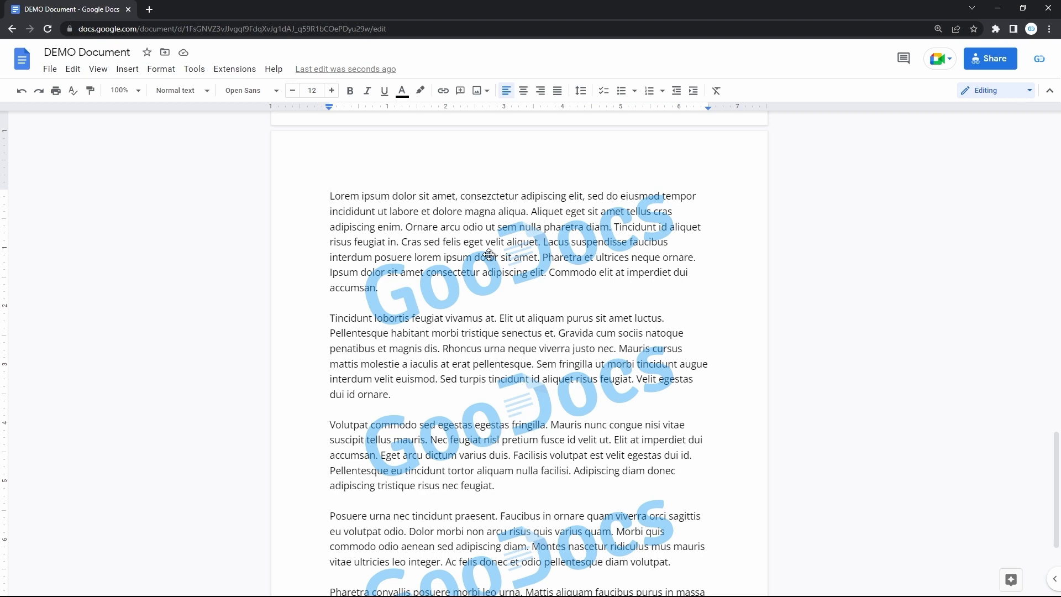
Move the rotated GooDocs logo down over the third paragraph and scroll to check it.
drag(489, 254, 525, 430)
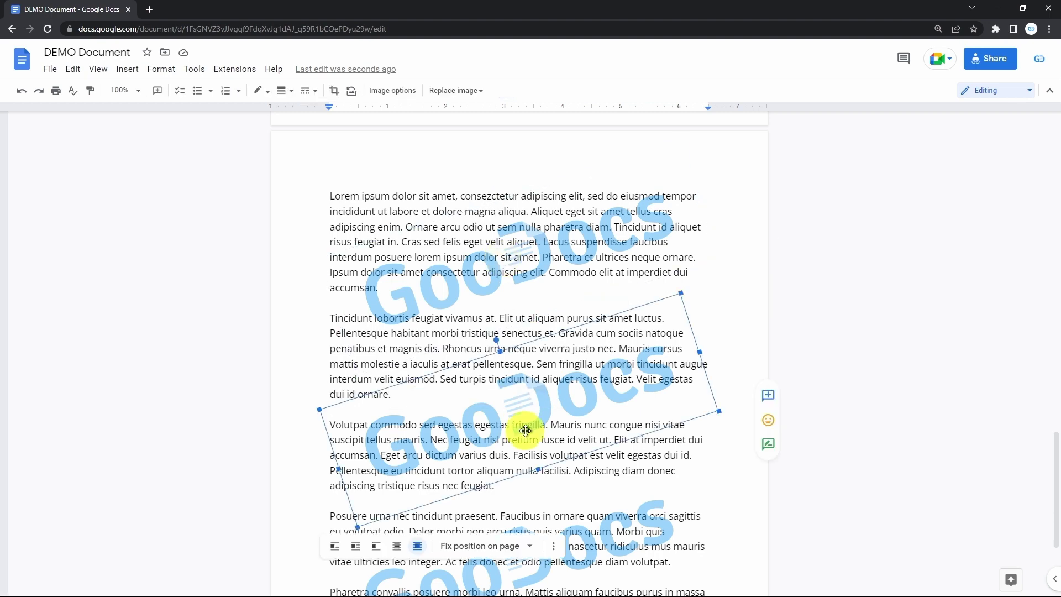
scroll(584, 541, down, 2)
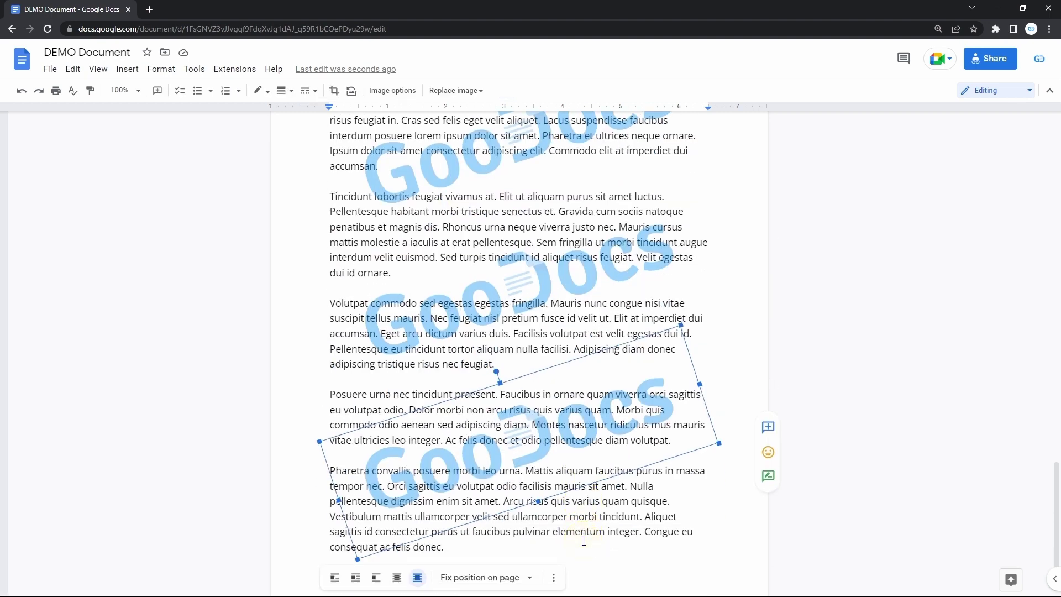
scroll(584, 540, up, 10)
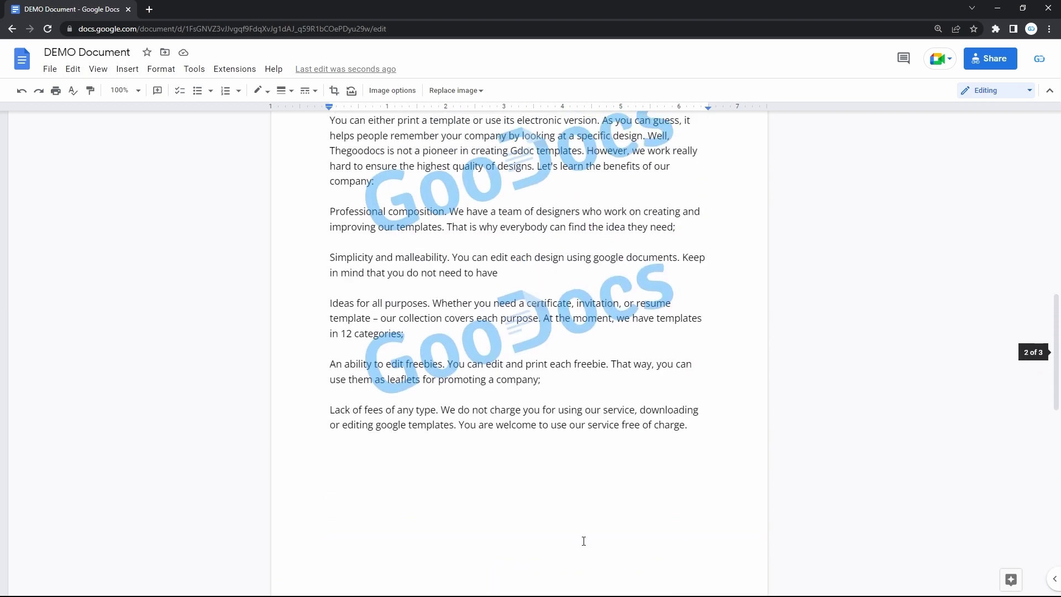
scroll(584, 541, up, 1)
scroll(584, 541, down, 8)
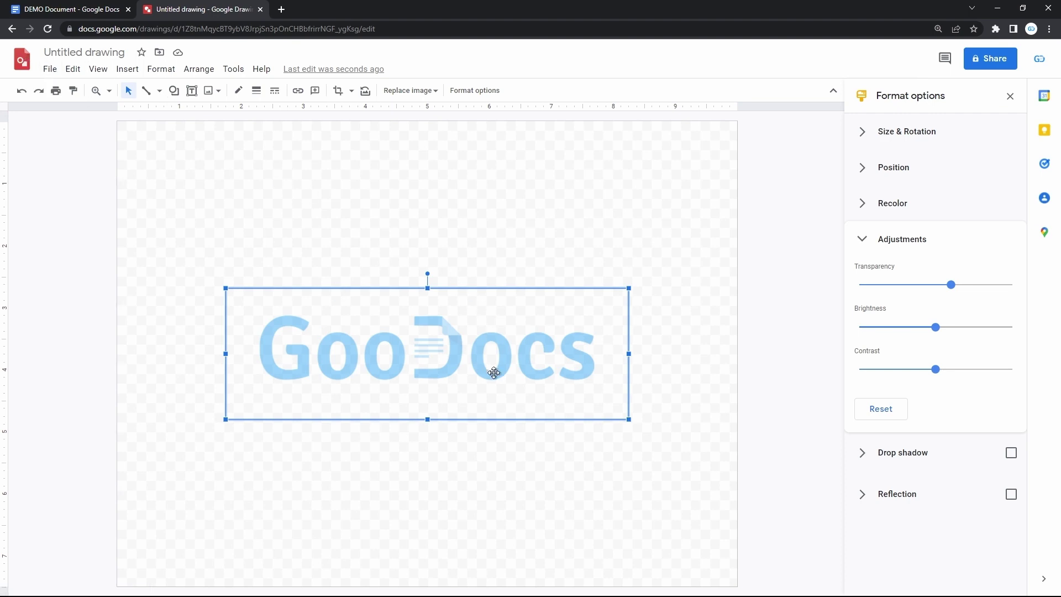
Raise the logo's transparency, adjust its brightness, and close the drawing.
mouse_move(950, 285)
mouse_down()
mouse_move(923, 287)
mouse_move(968, 285)
mouse_up()
mouse_move(936, 328)
mouse_down()
mouse_move(956, 334)
mouse_move(934, 331)
mouse_up()
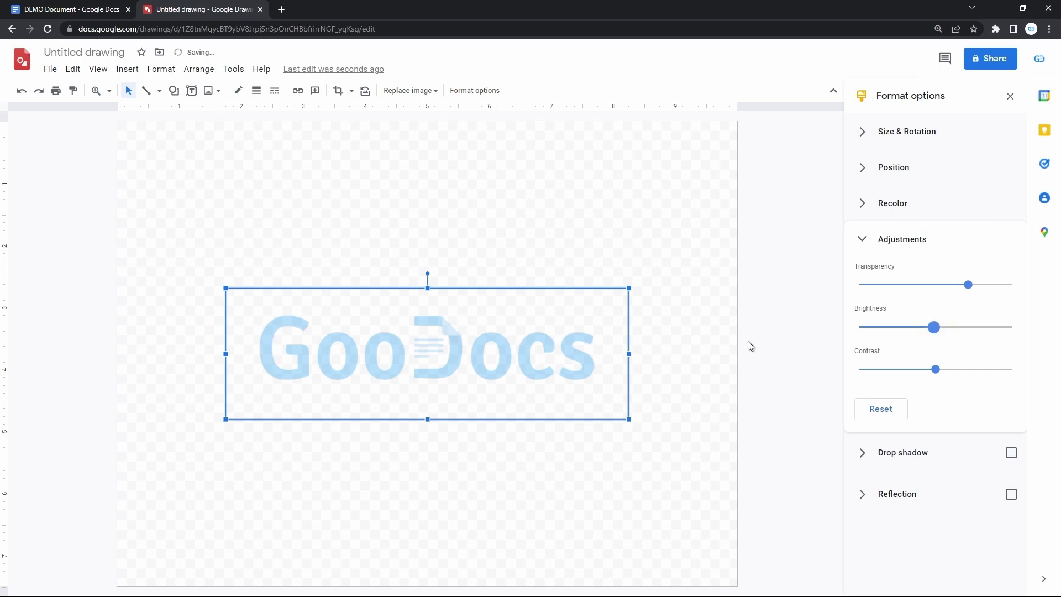
key(ctrl+w)
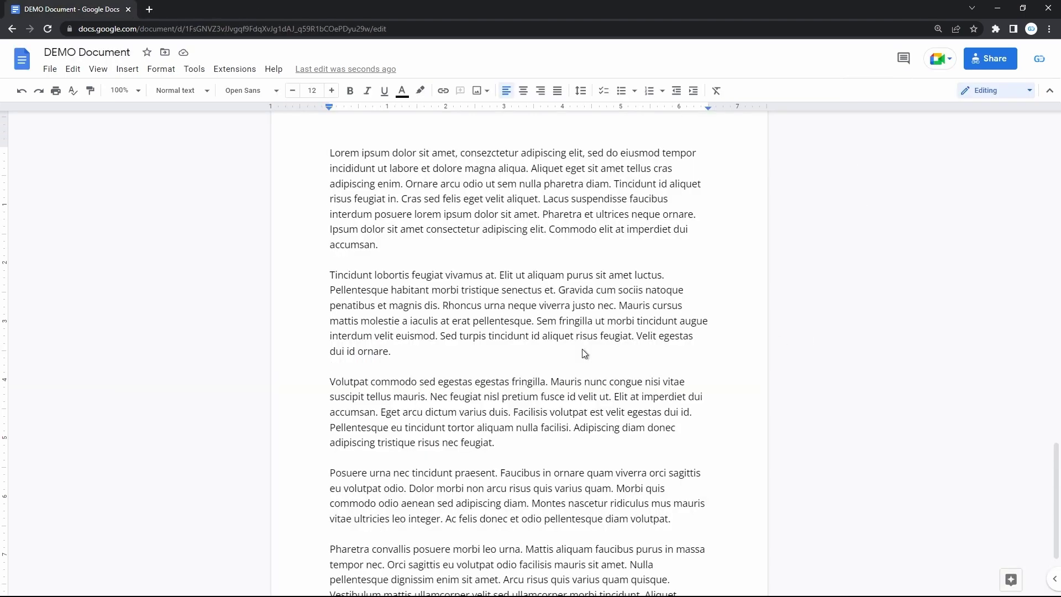
Upload logo-og (1).png as the document's image watermark through Insert > Watermark.
click(132, 72)
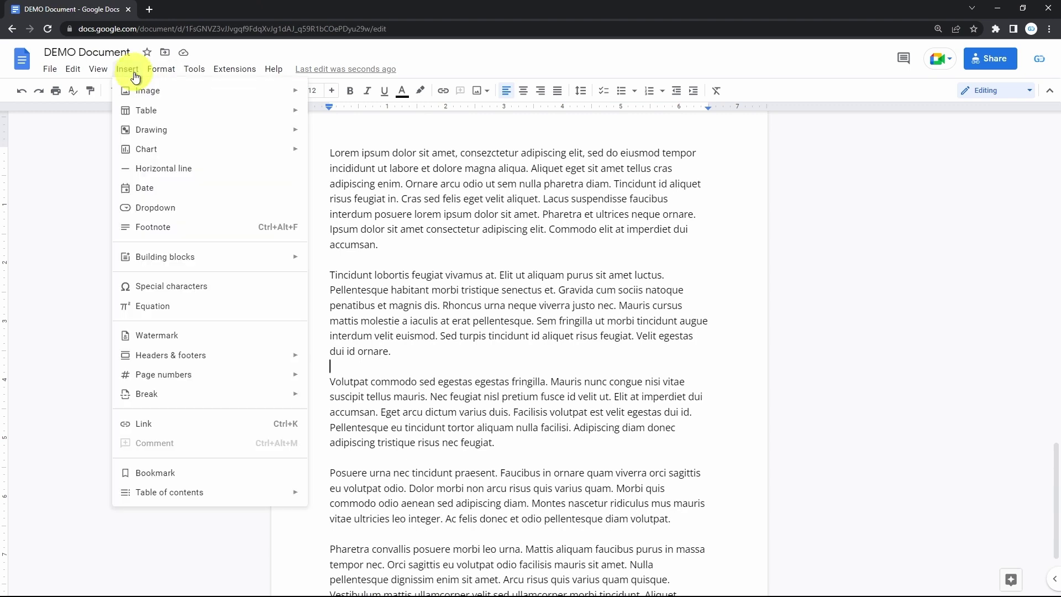
click(201, 337)
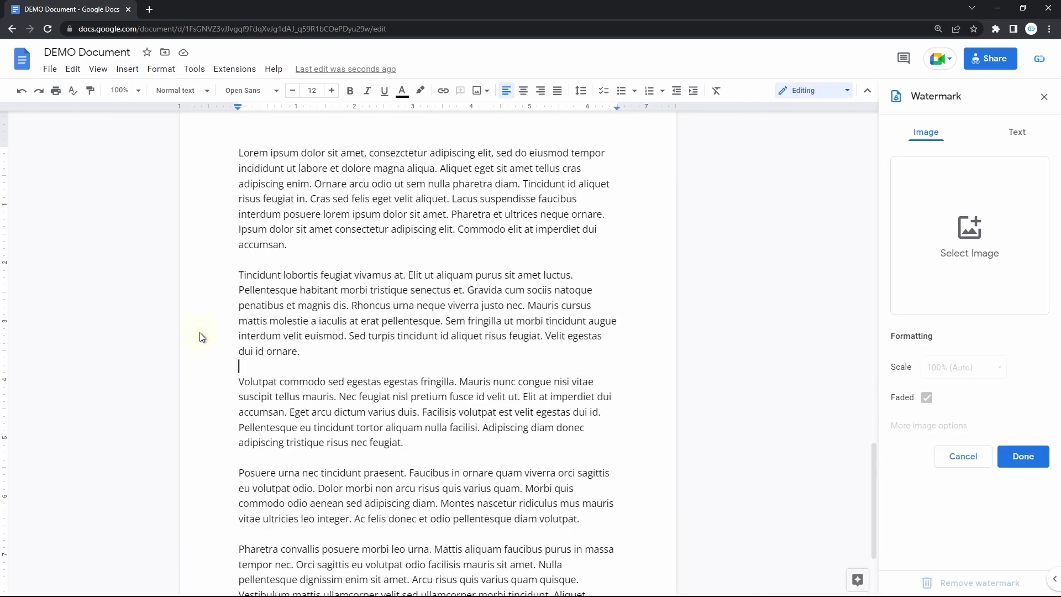
click(955, 256)
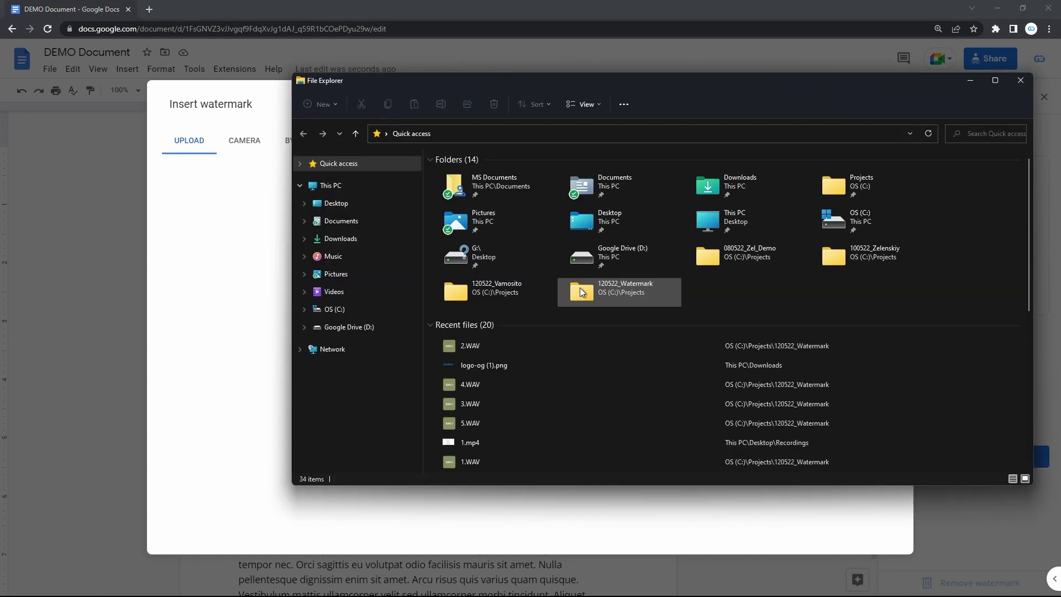
double_click(751, 184)
drag(637, 264, 481, 313)
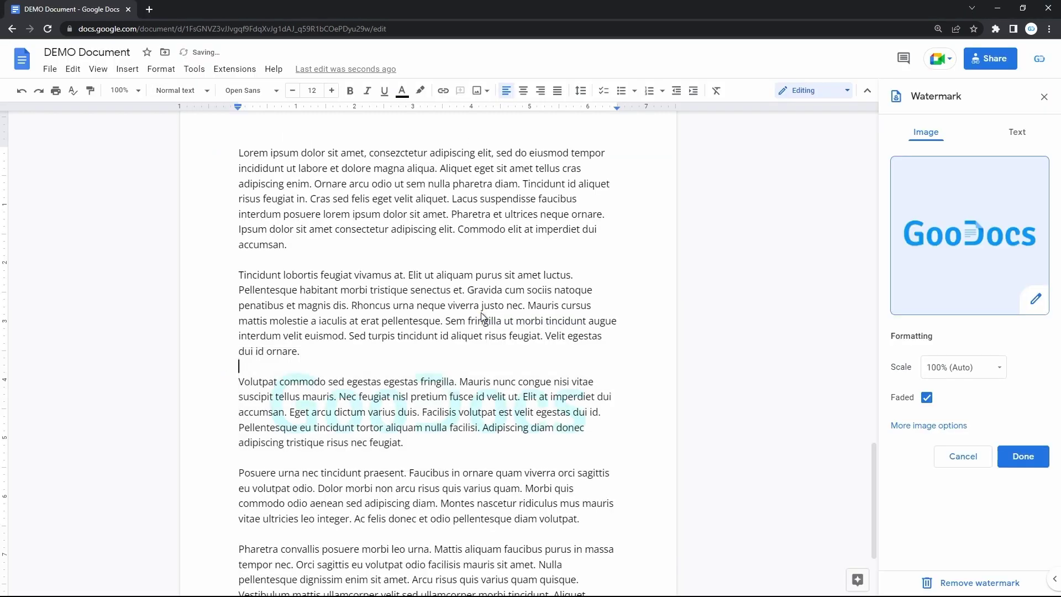
scroll(481, 313, down, 2)
scroll(481, 313, up, 3)
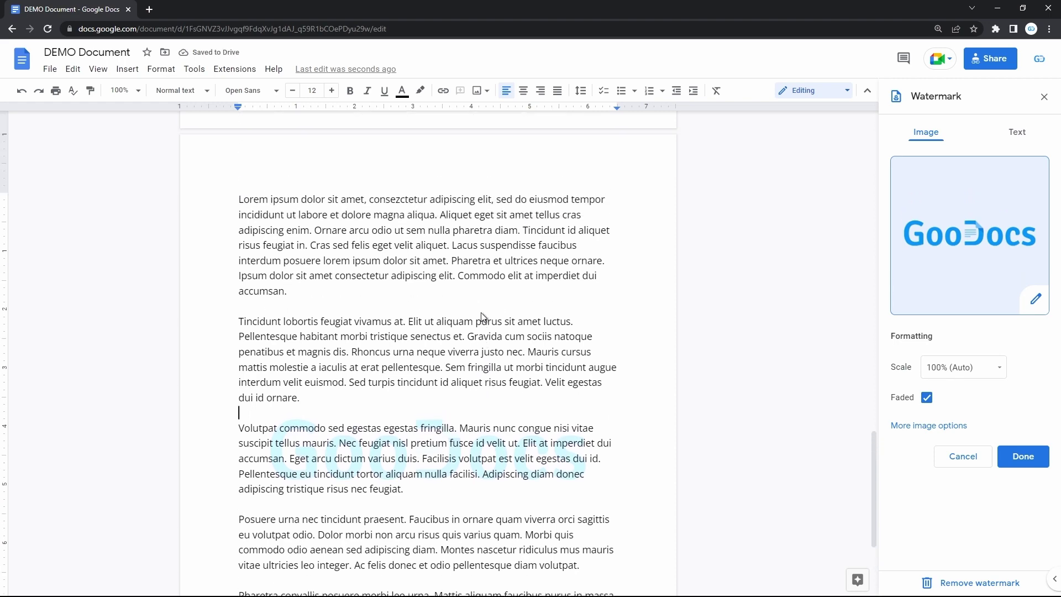
scroll(481, 313, down, 1)
double_click(447, 420)
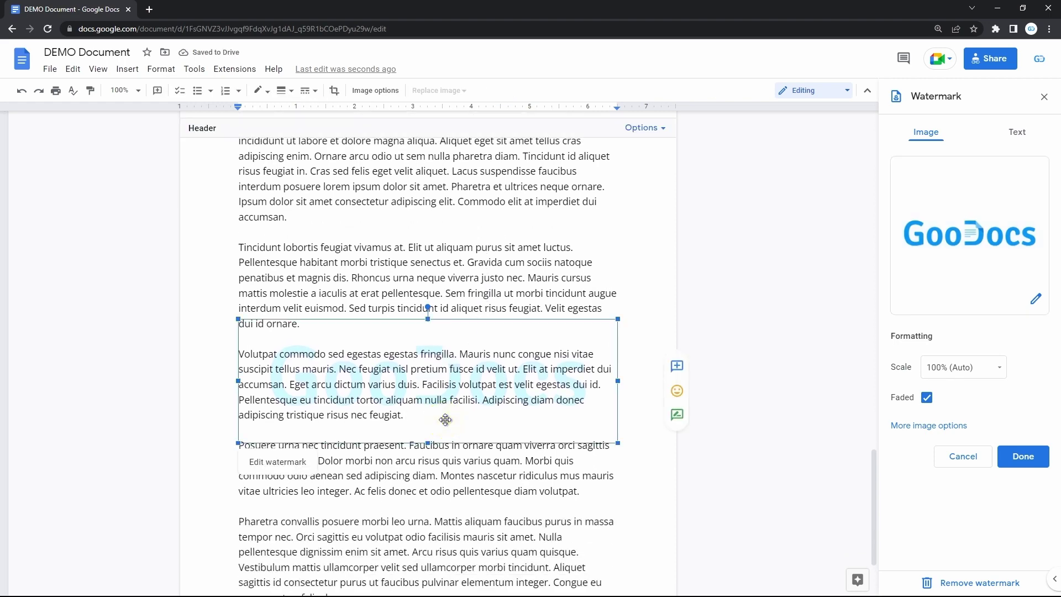
scroll(446, 420, up, 1)
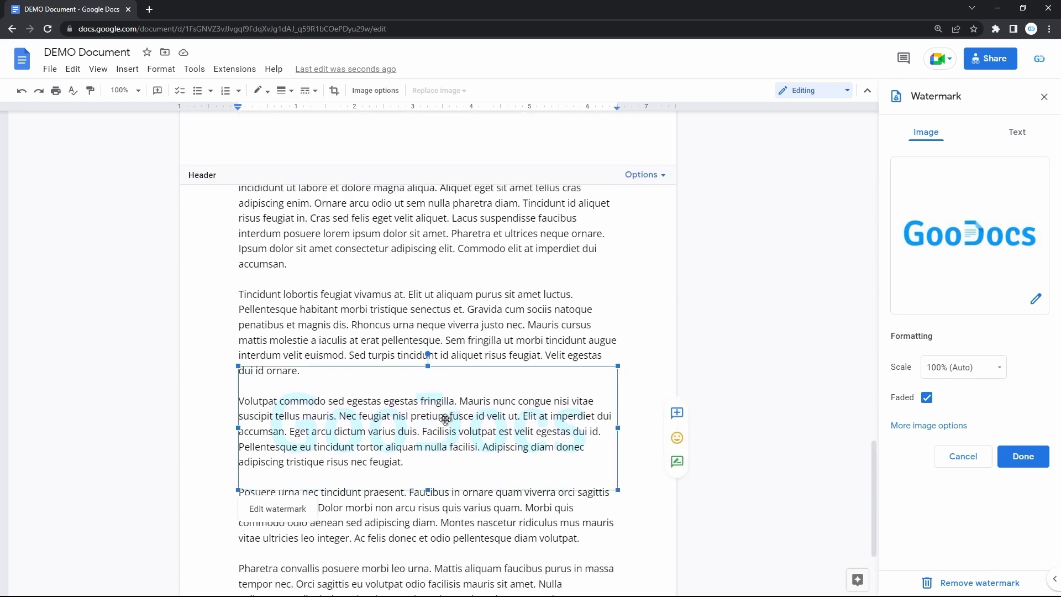
scroll(445, 420, down, 10)
scroll(446, 420, up, 2)
click(459, 415)
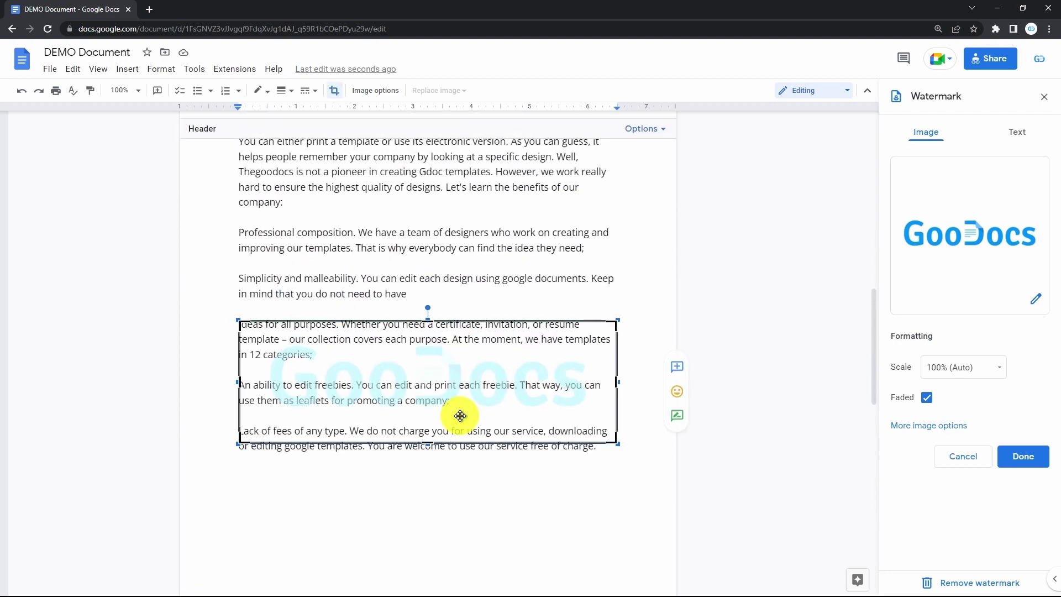
click(504, 286)
scroll(505, 286, up, 6)
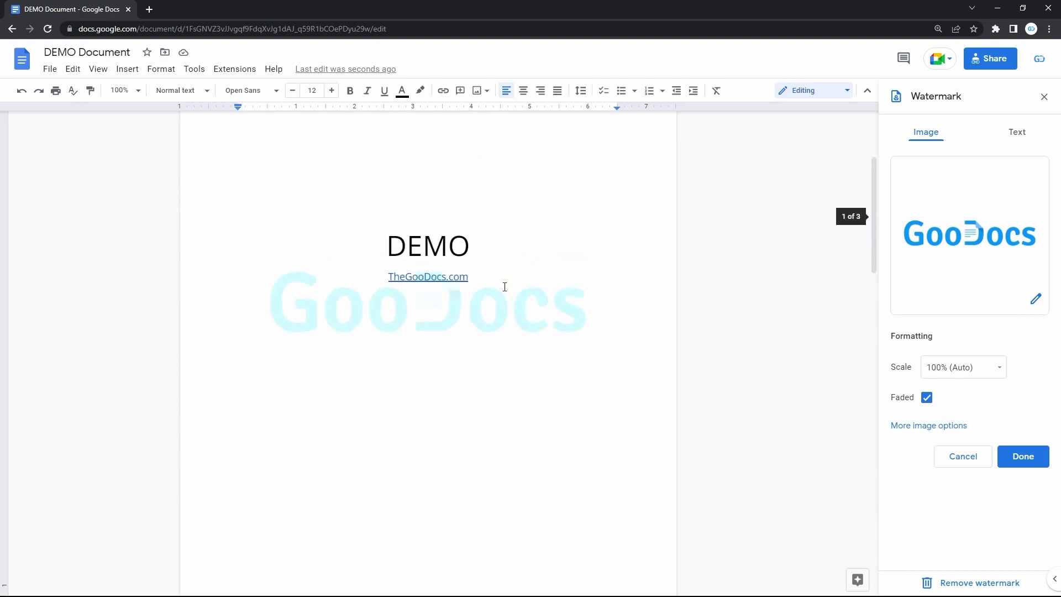
scroll(505, 286, down, 12)
scroll(505, 286, down, 2)
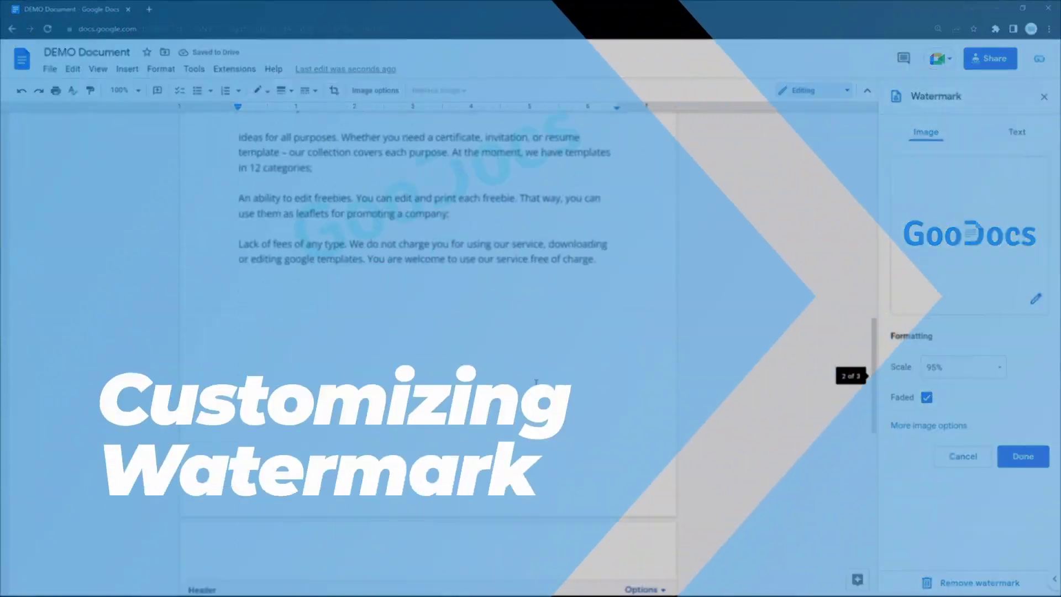
scroll(426, 332, down, 1)
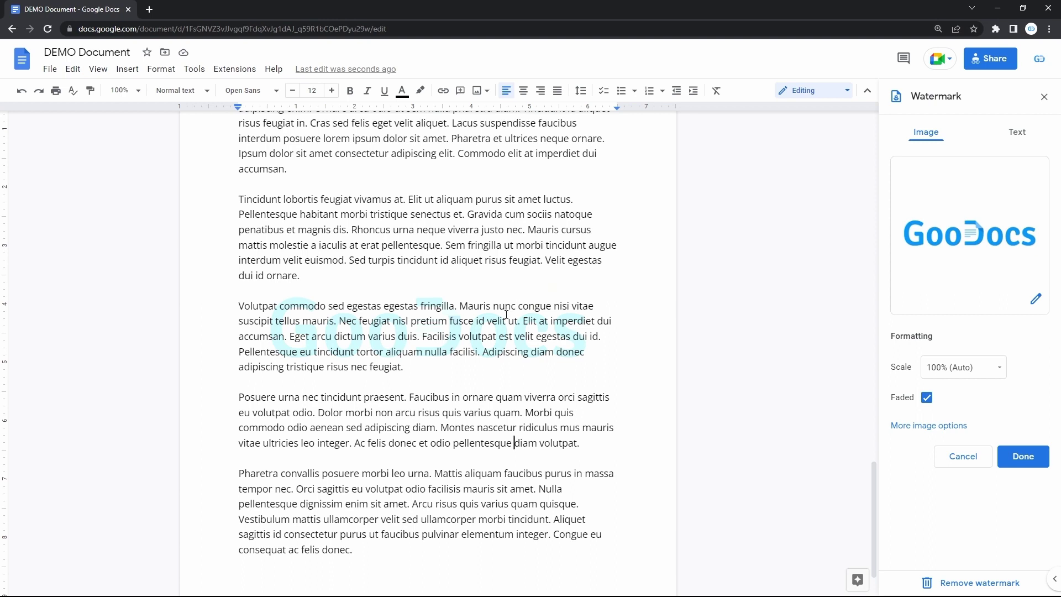
Nudge the watermark up and right, shrink it to 95% scale, and tilt it diagonally.
click(446, 370)
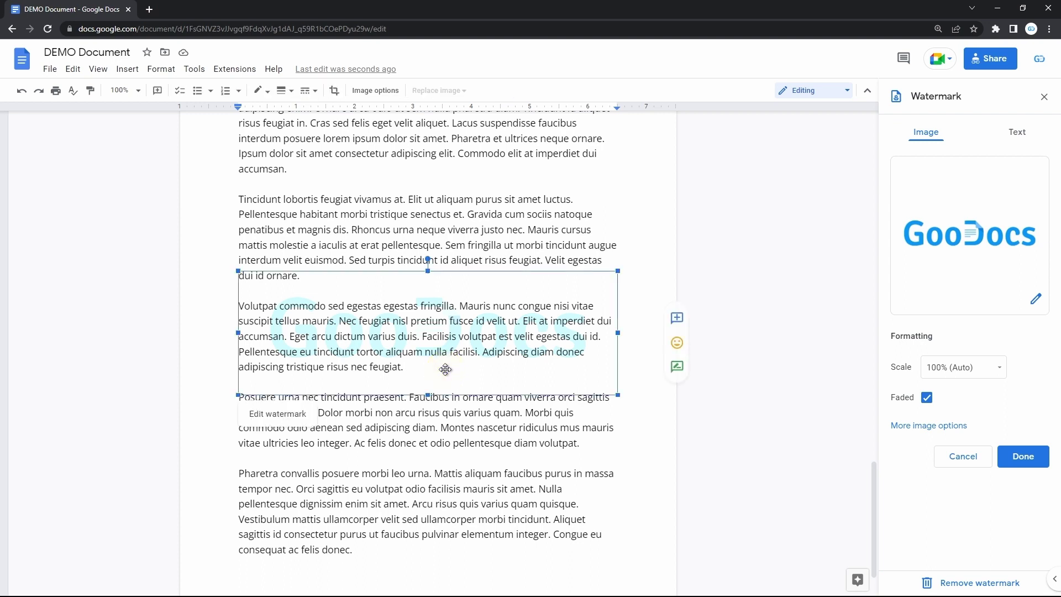
drag(440, 370, 485, 361)
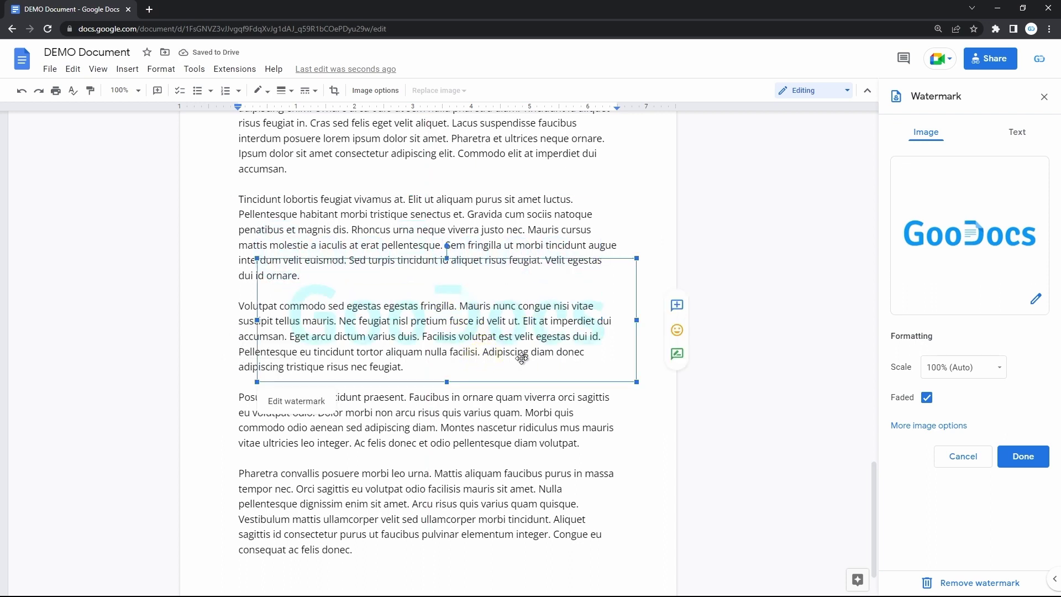
click(970, 367)
click(1018, 354)
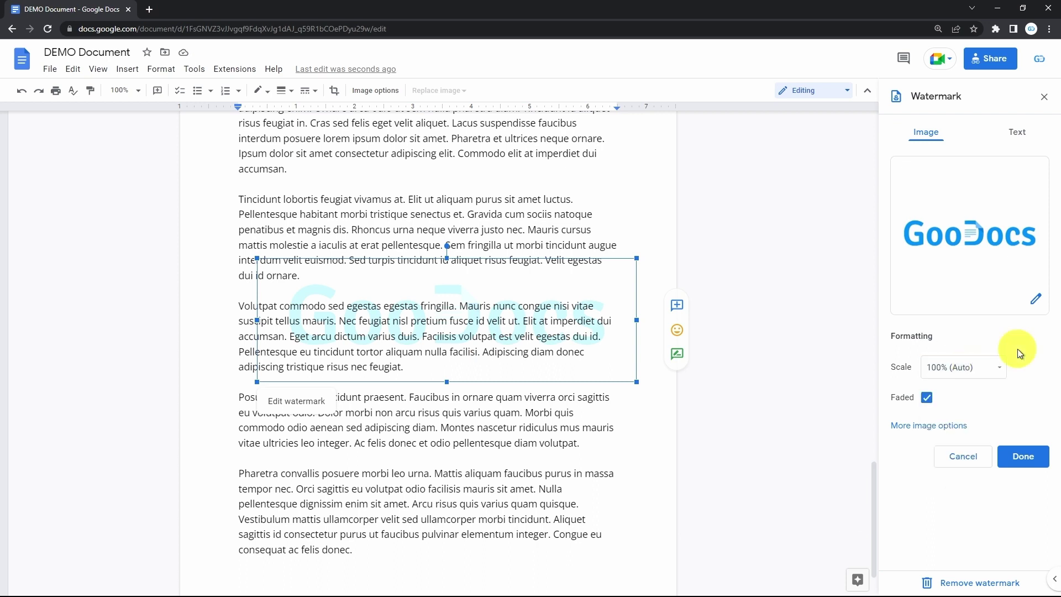
drag(639, 255, 608, 260)
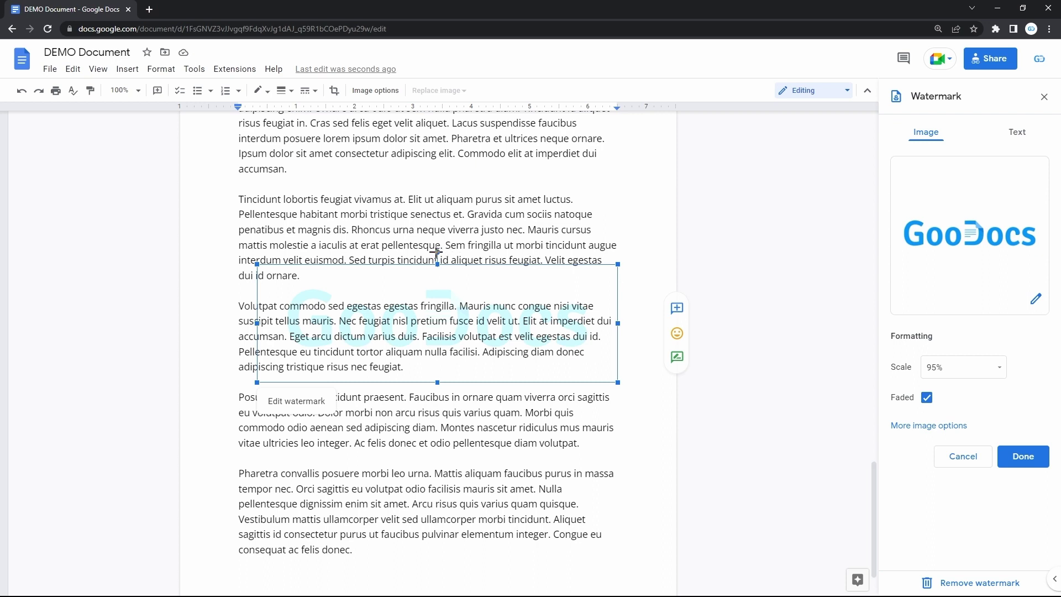
drag(437, 251, 409, 262)
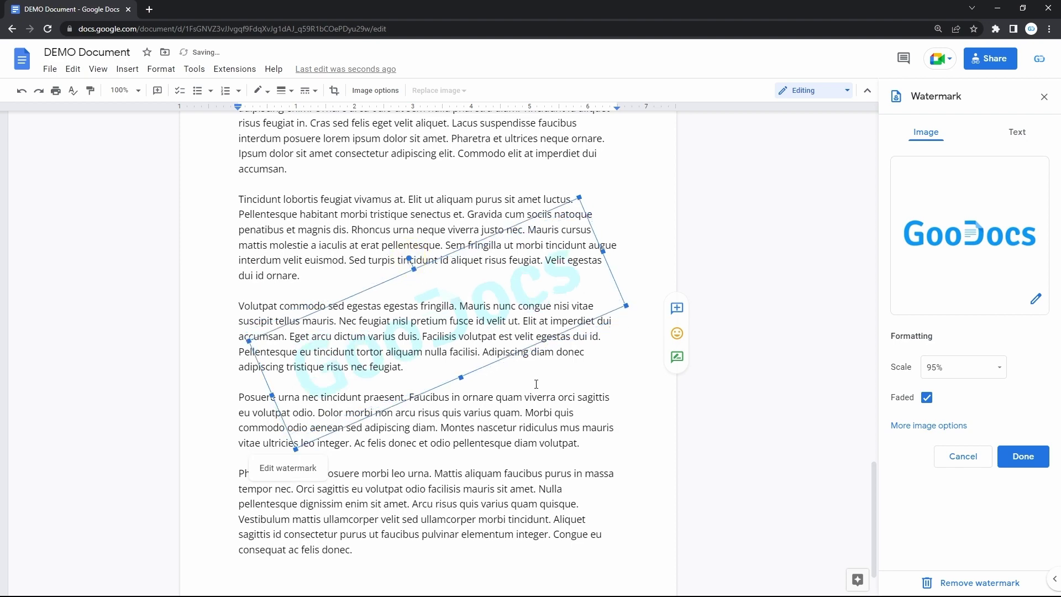
Scroll through the pages to check the diagonal watermark on each one.
scroll(536, 384, up, 15)
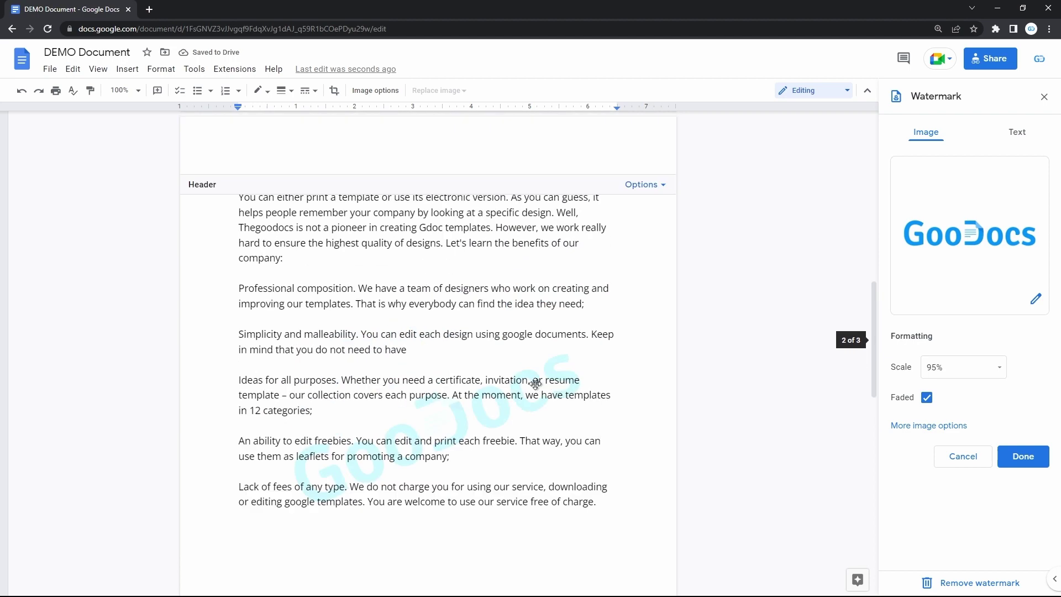
scroll(536, 383, down, 12)
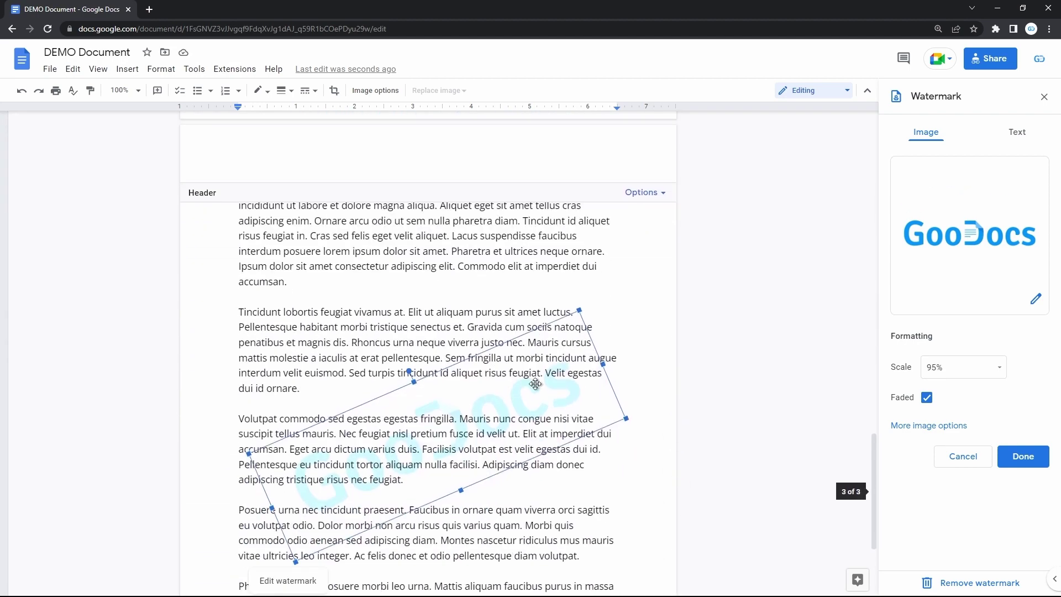
scroll(536, 383, down, 1)
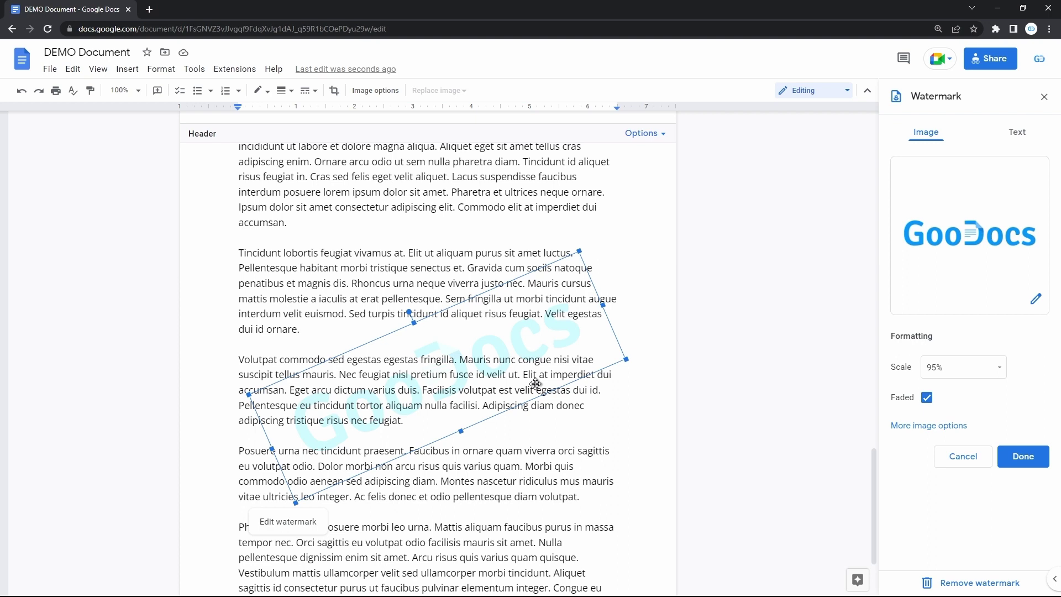
scroll(535, 383, down, 1)
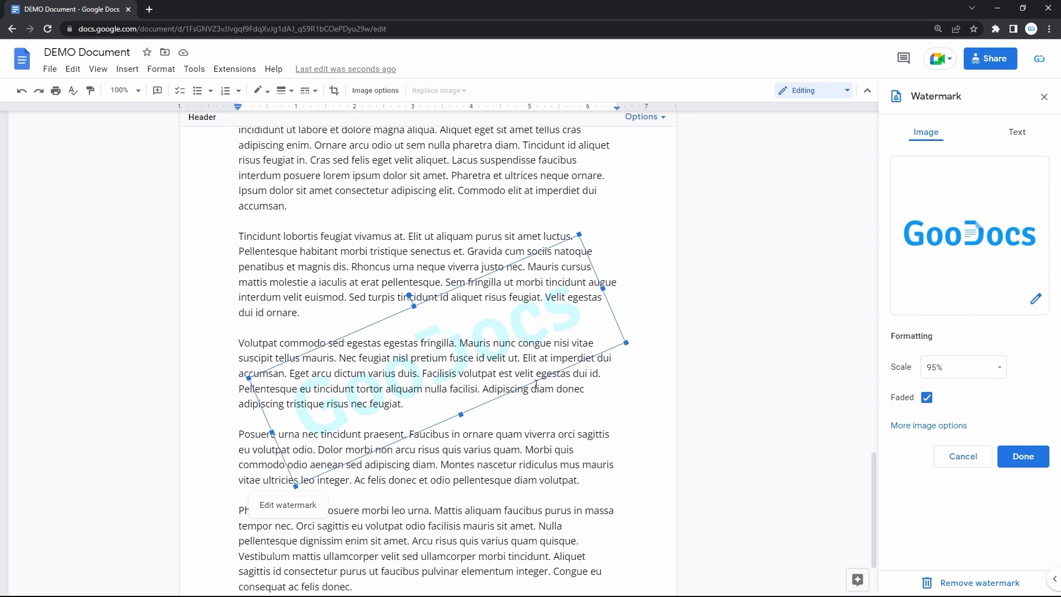
Turn off fading and bring up the watermark's image options with size and rotation.
click(928, 398)
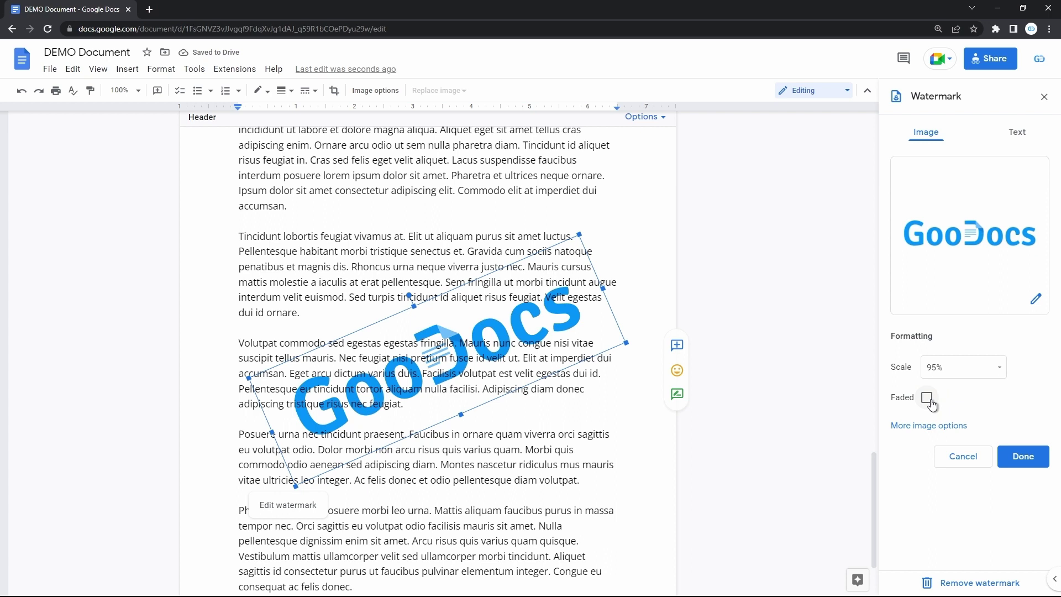
click(920, 425)
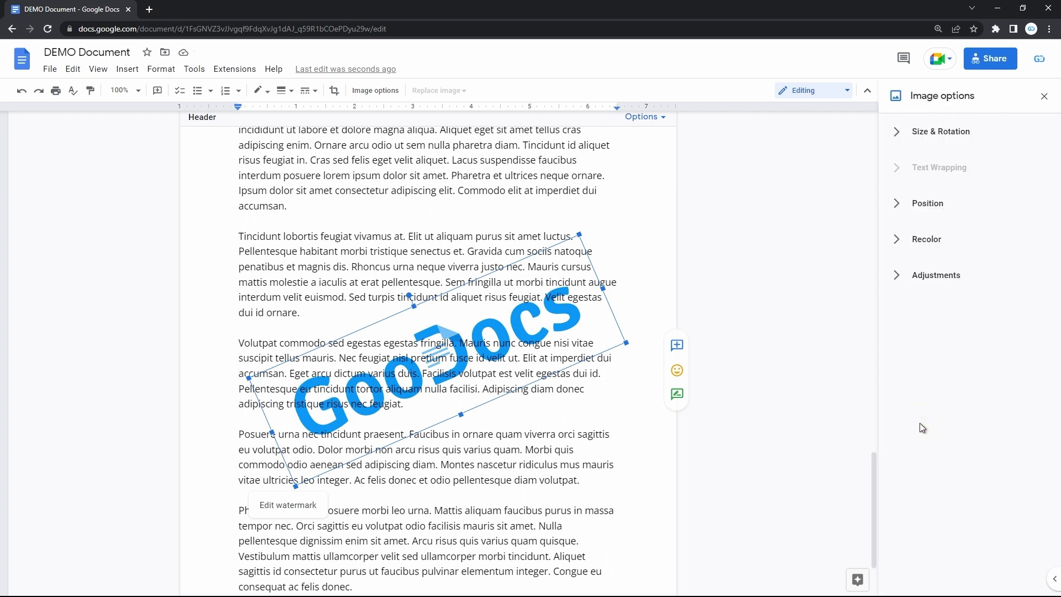
click(927, 132)
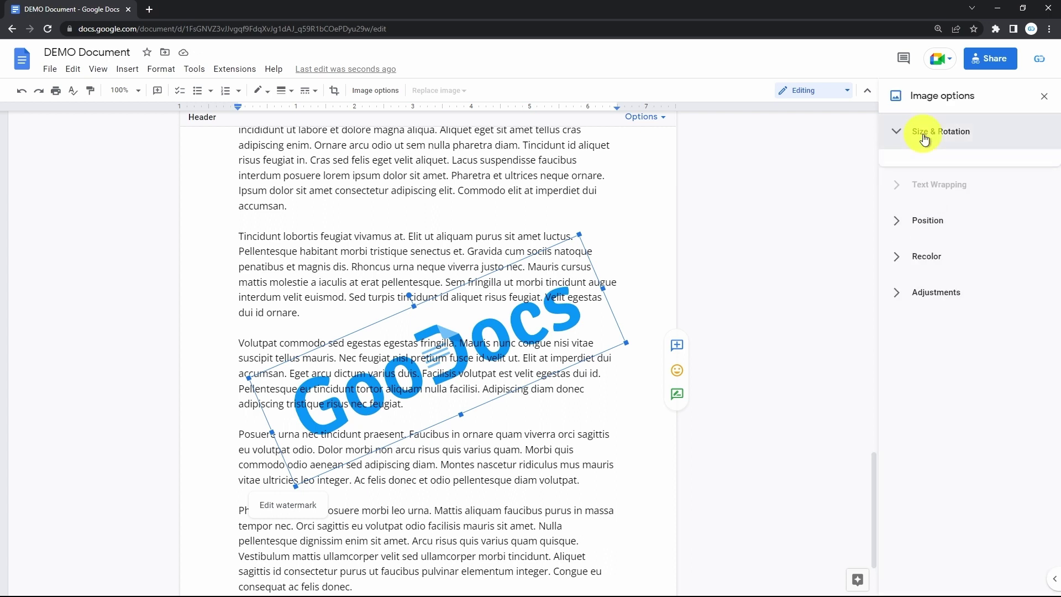
Expand Position and Recolor, leaving no recolor, then show the Adjustments section.
click(947, 415)
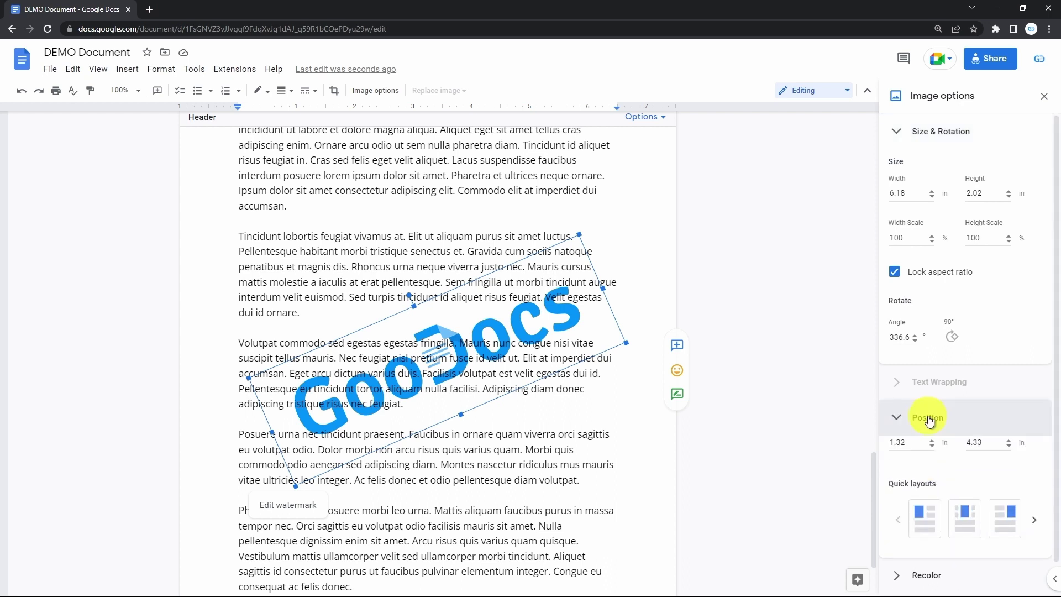
click(927, 543)
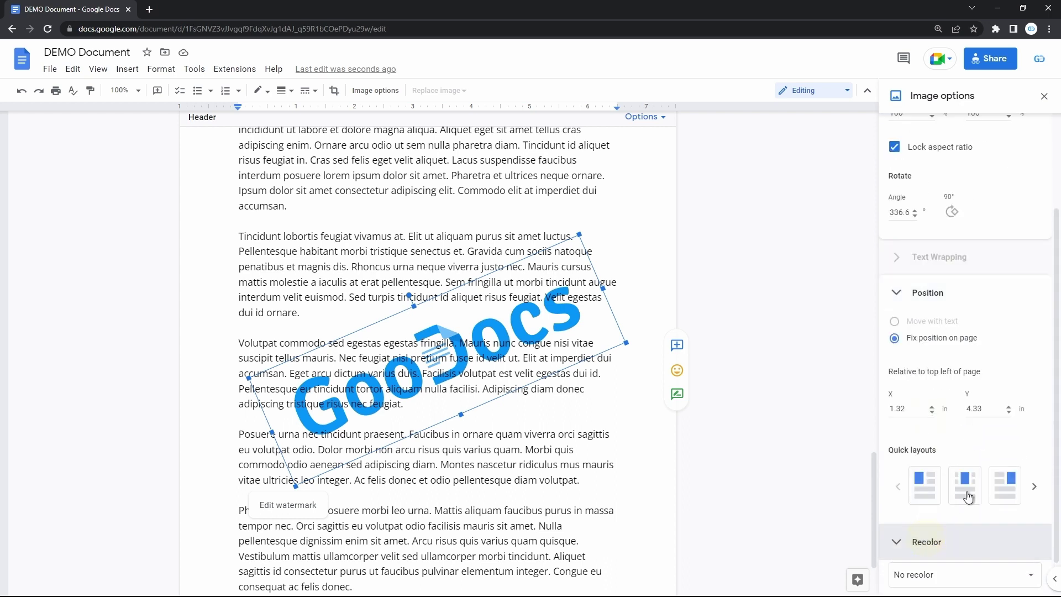
click(947, 533)
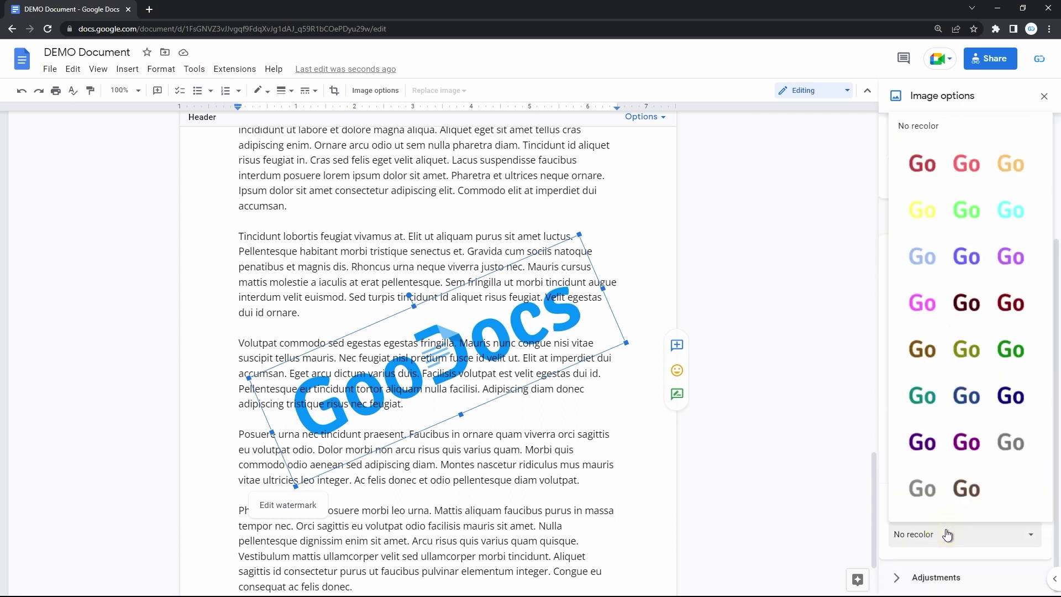
click(947, 534)
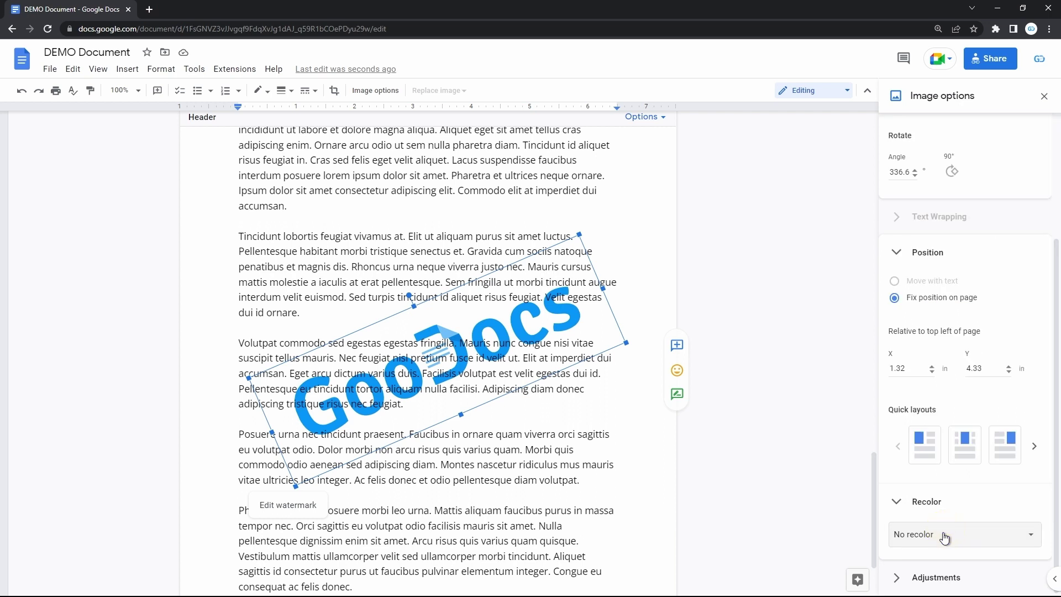
click(920, 577)
Raise watermark transparency to about 65%, lower brightness slightly and raise contrast slightly.
scroll(960, 506, down, 3)
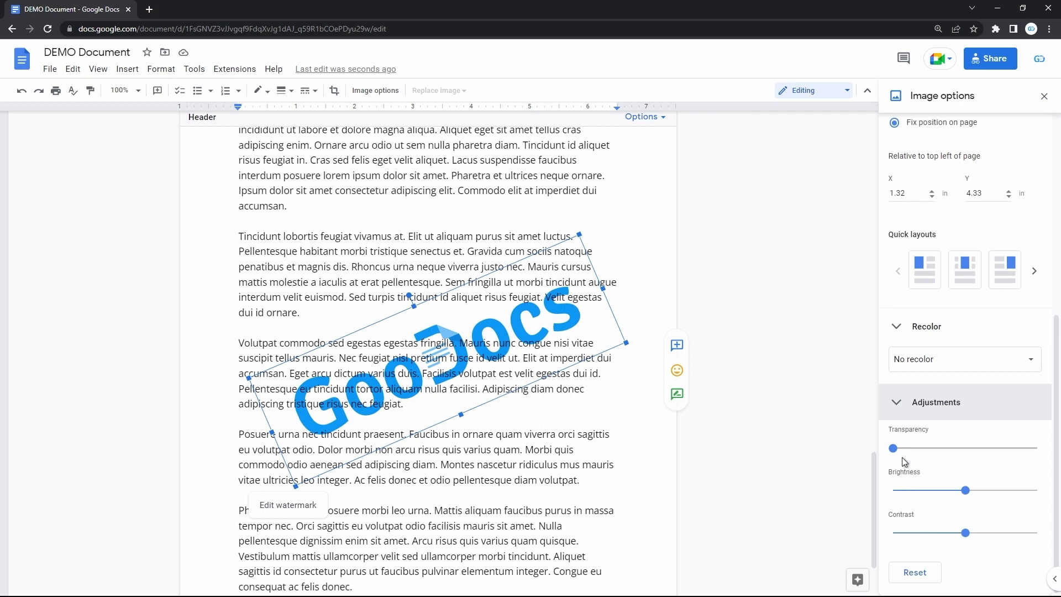
drag(896, 453, 988, 456)
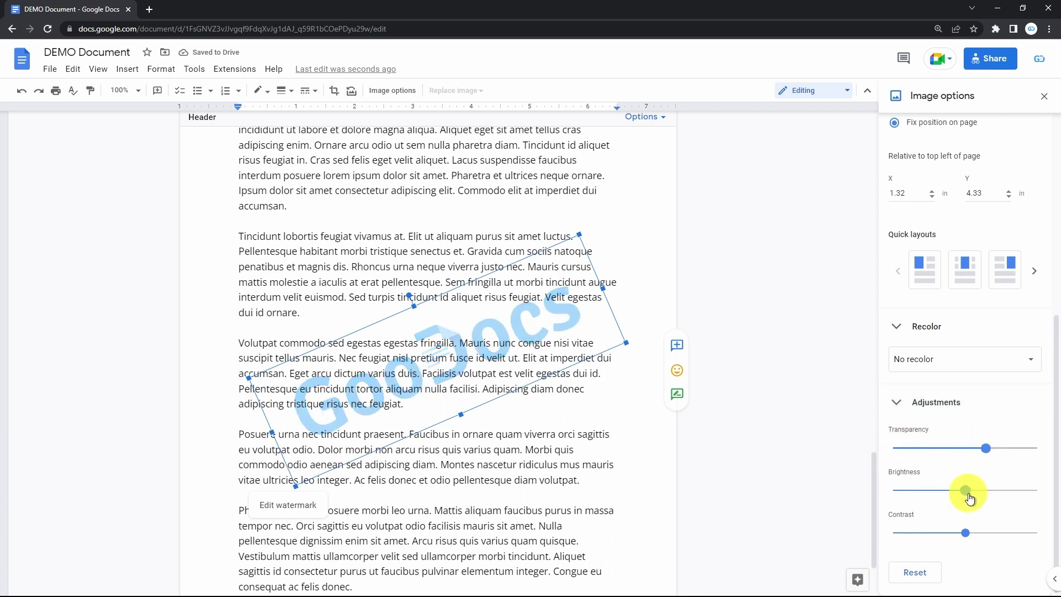
drag(969, 490, 957, 493)
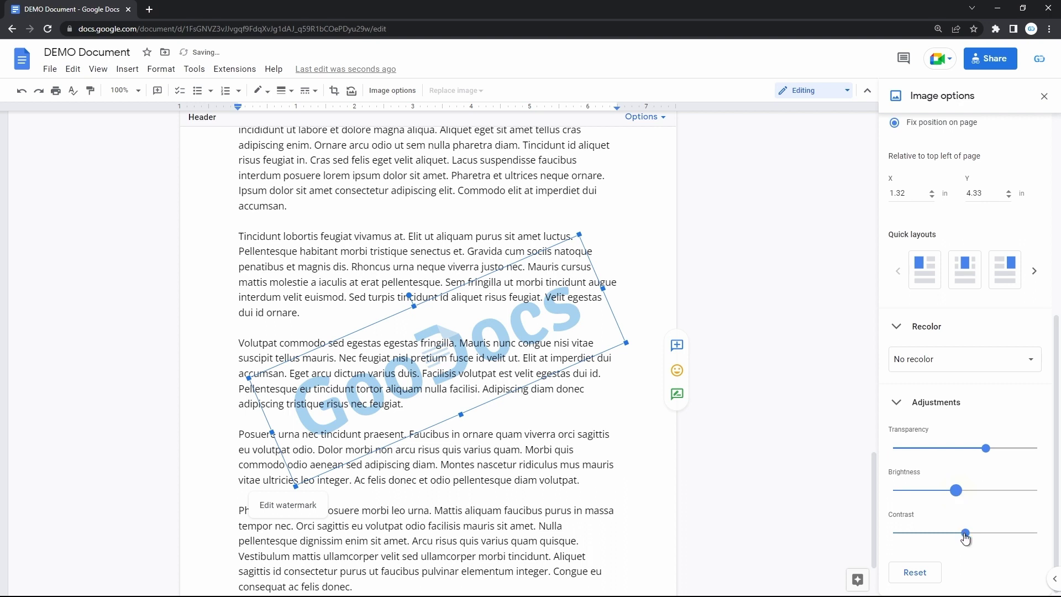
drag(966, 533, 981, 536)
Scroll back to the opening body paragraphs with no watermark showing.
scroll(599, 446, up, 10)
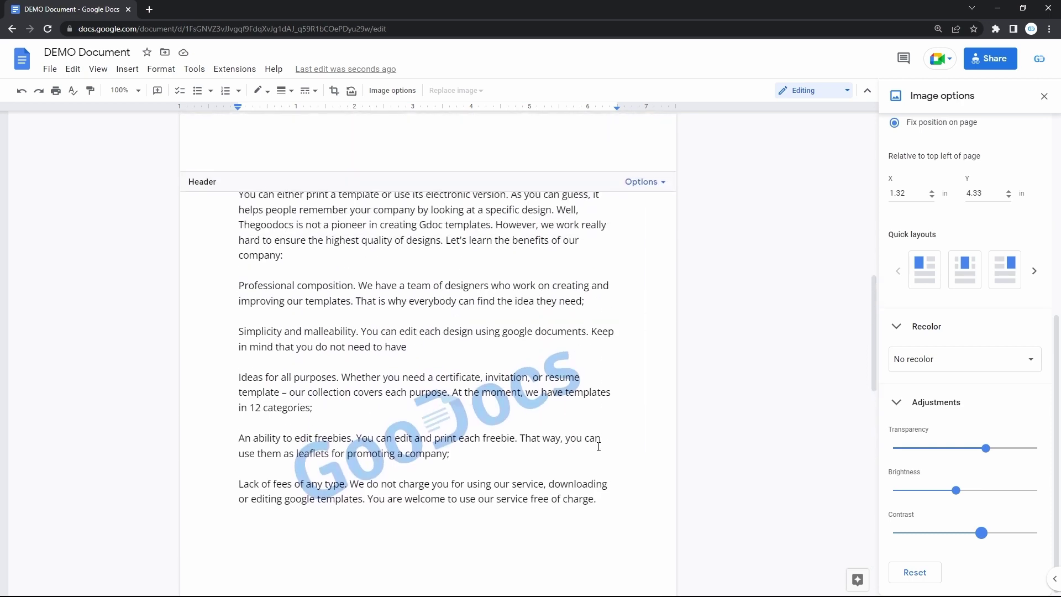
scroll(599, 447, down, 10)
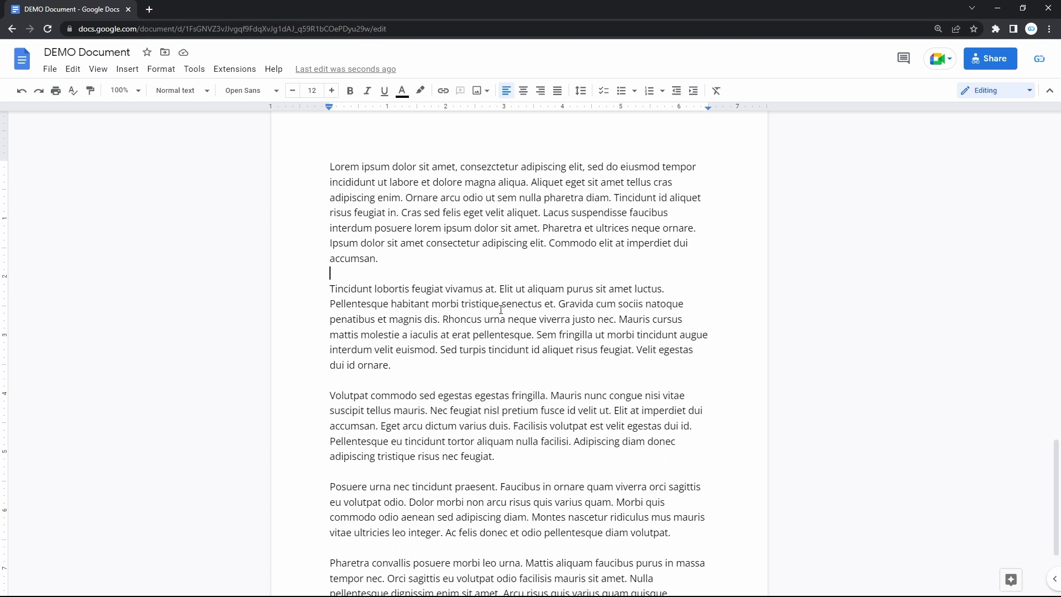
click(130, 70)
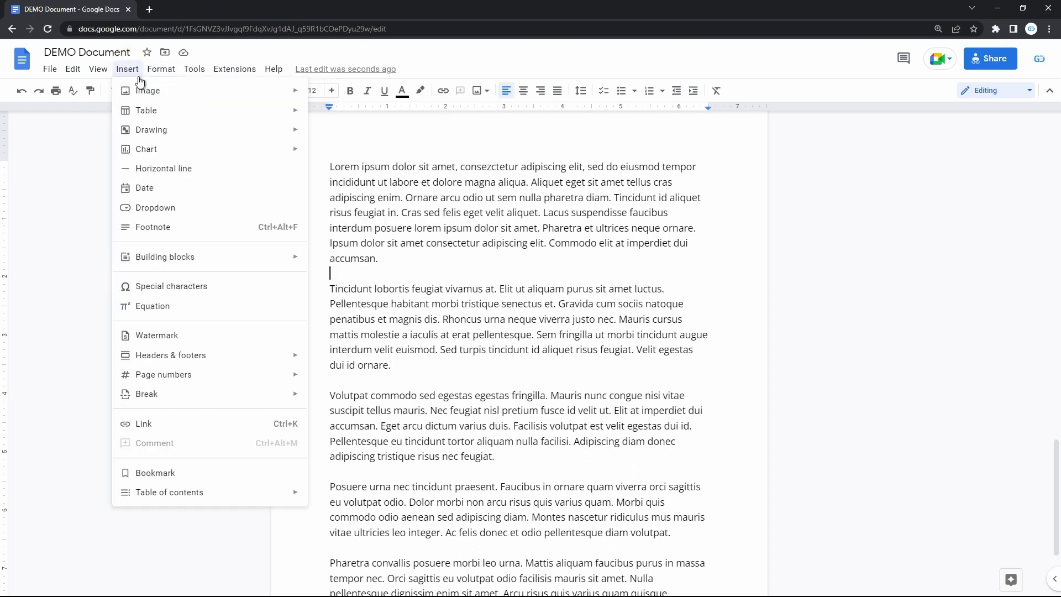
Upload logo-og (1).png from Downloads as an image between the first two paragraphs.
mouse_move(194, 94)
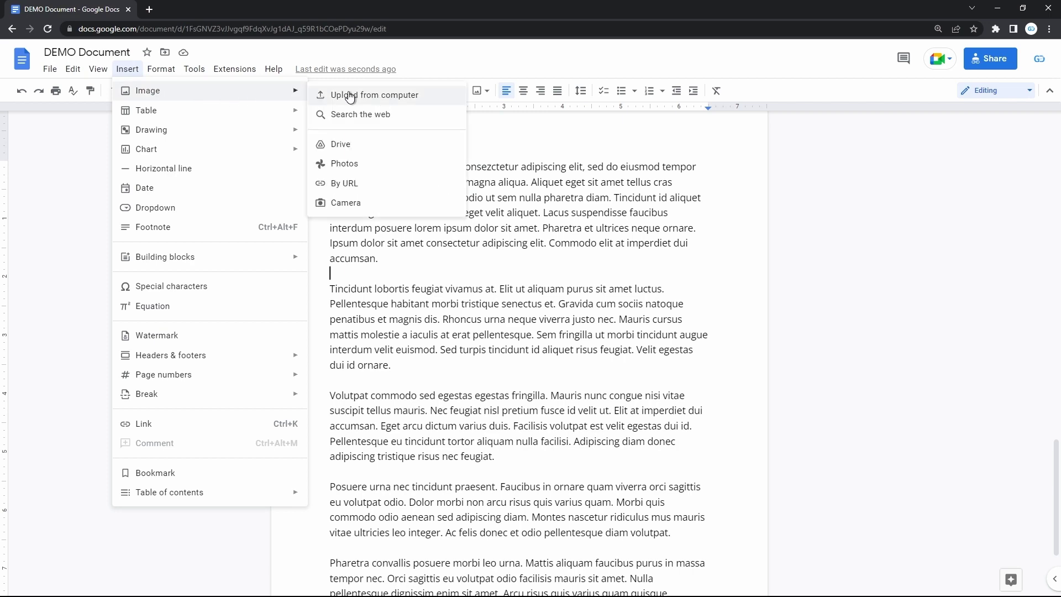
click(414, 104)
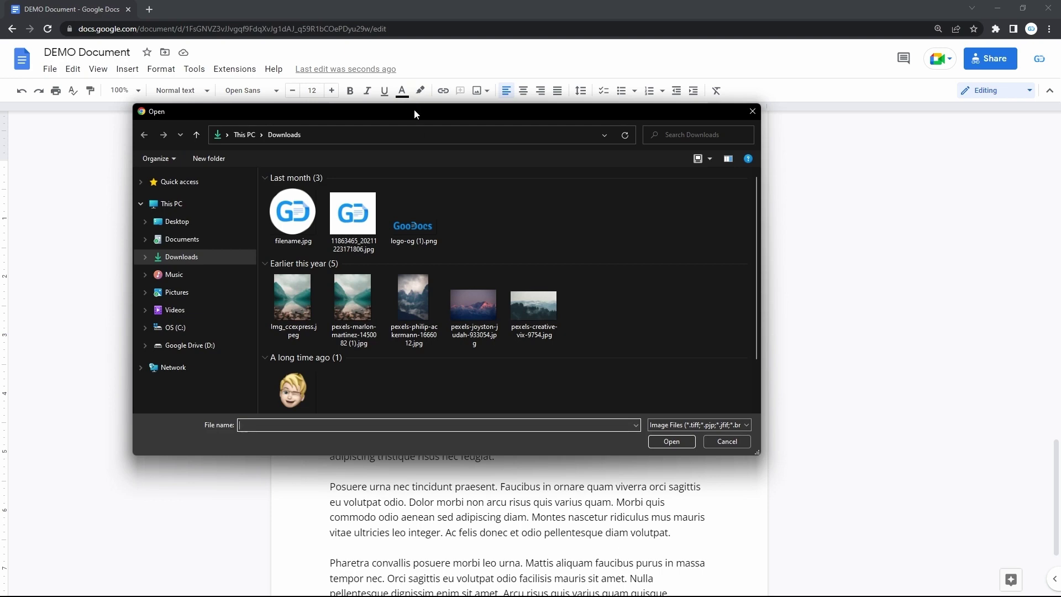
click(415, 219)
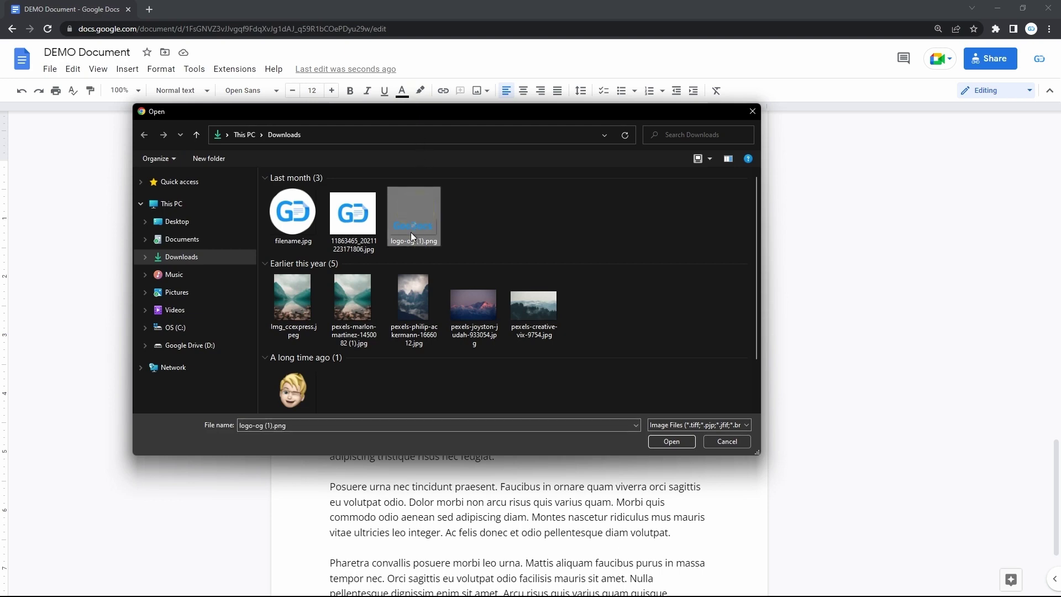
double_click(410, 233)
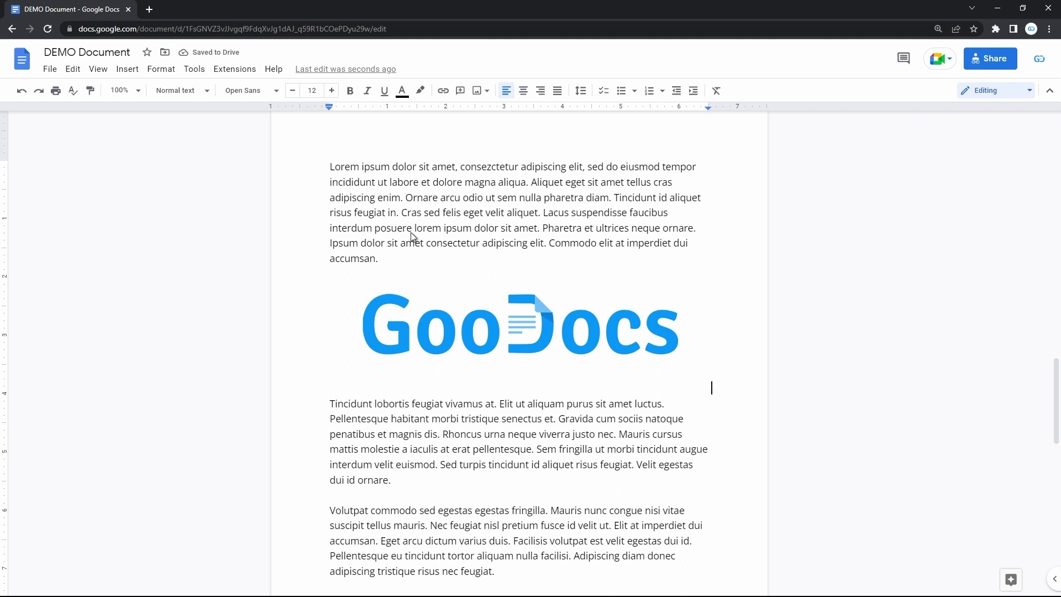
Set the inserted GooDocs logo to In front of text, covering the second paragraph.
click(533, 321)
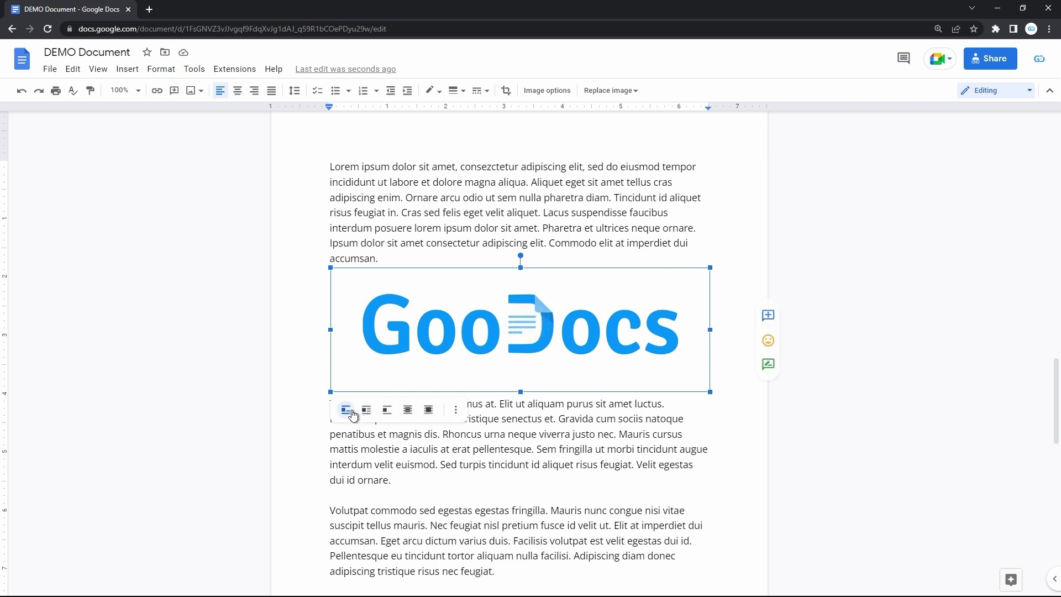
click(429, 411)
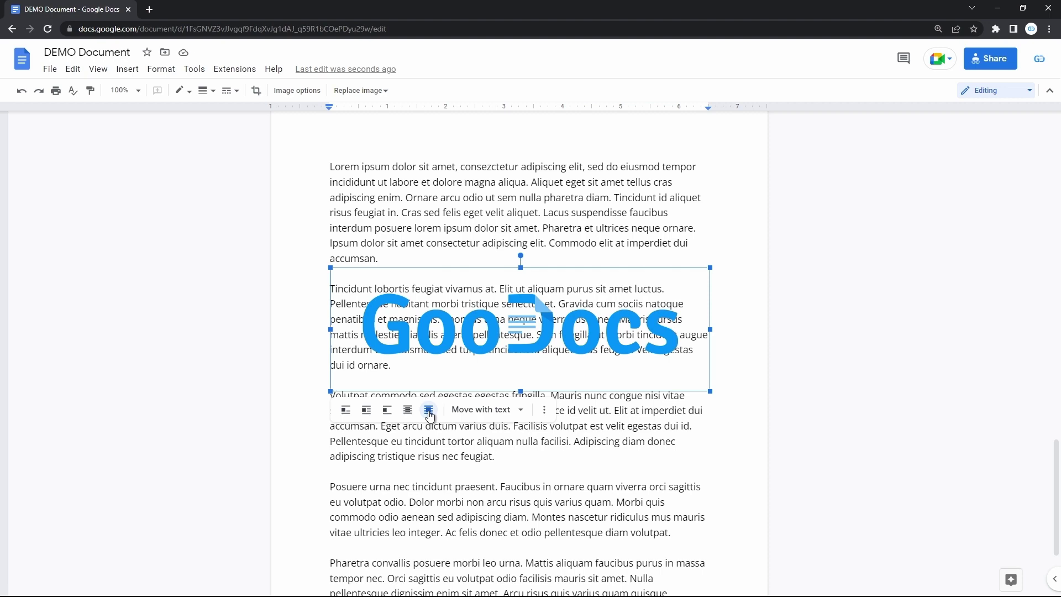
Fade the GooDocs logo to about 70% transparency and raise its brightness slightly.
click(308, 92)
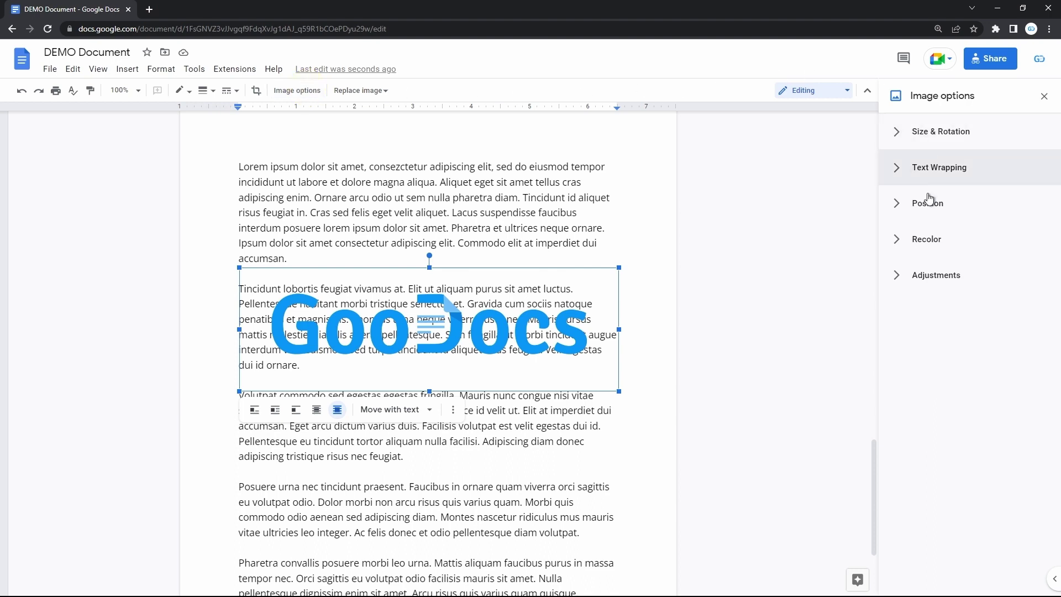
click(916, 288)
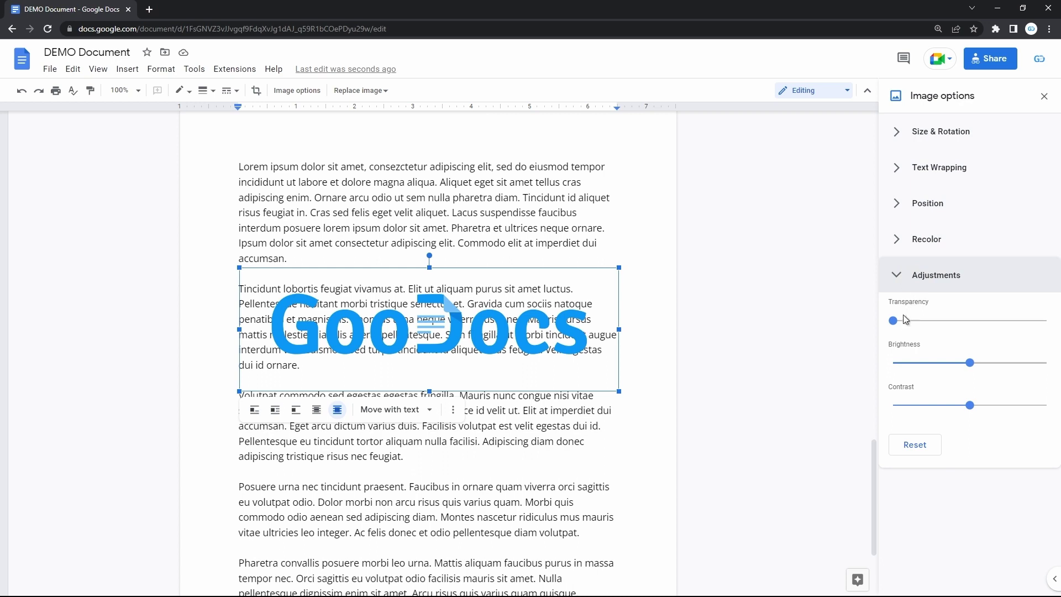
drag(894, 321, 999, 322)
drag(975, 362, 983, 367)
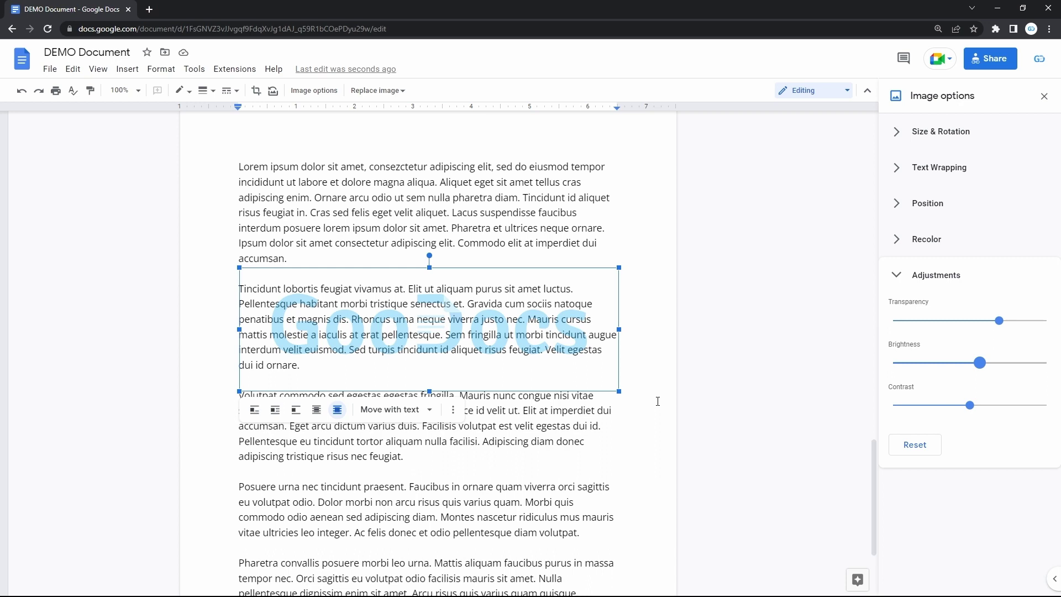
click(900, 130)
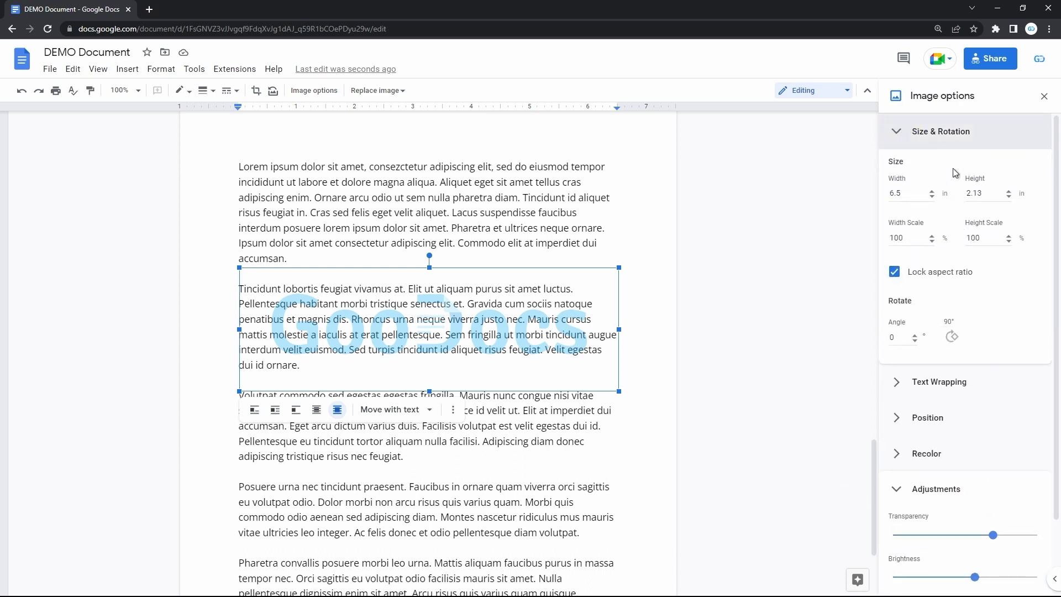
Rotate the faded logo to 340° at its original 6.5 in width, then deselect it.
click(932, 191)
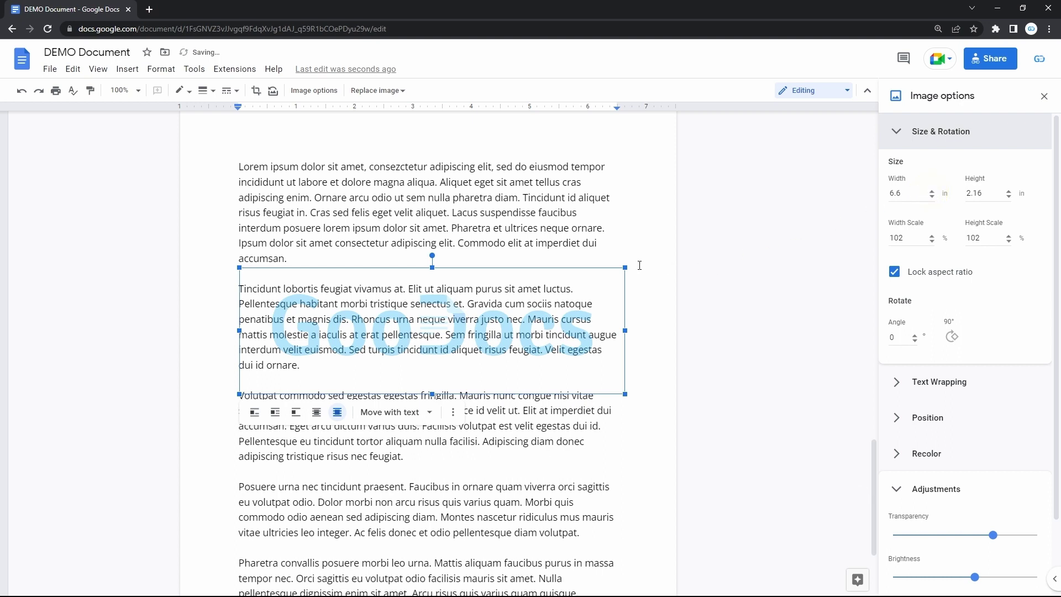
drag(625, 267, 594, 272)
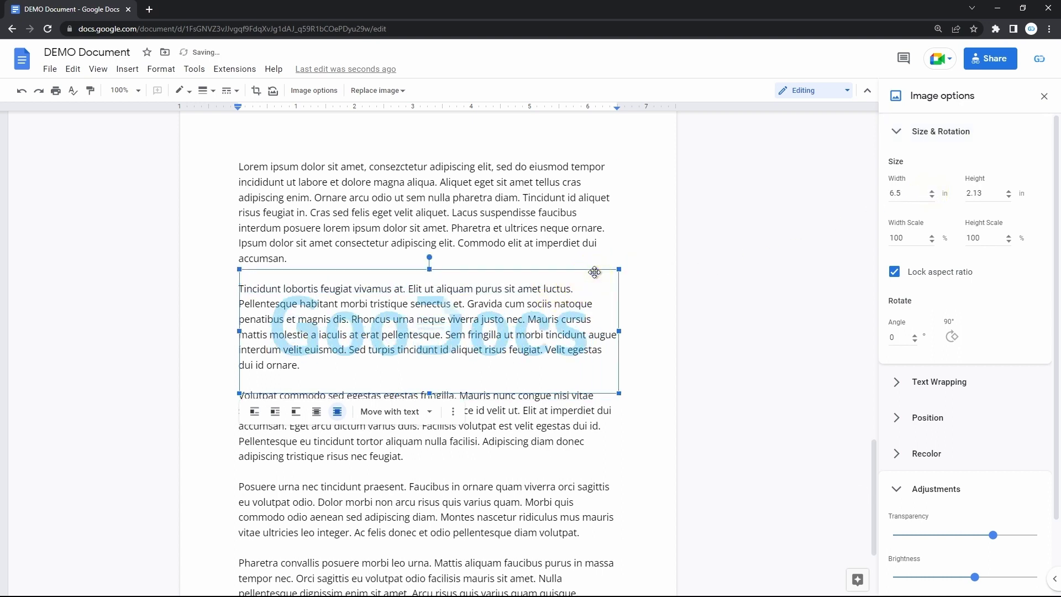
drag(429, 257, 404, 261)
click(563, 431)
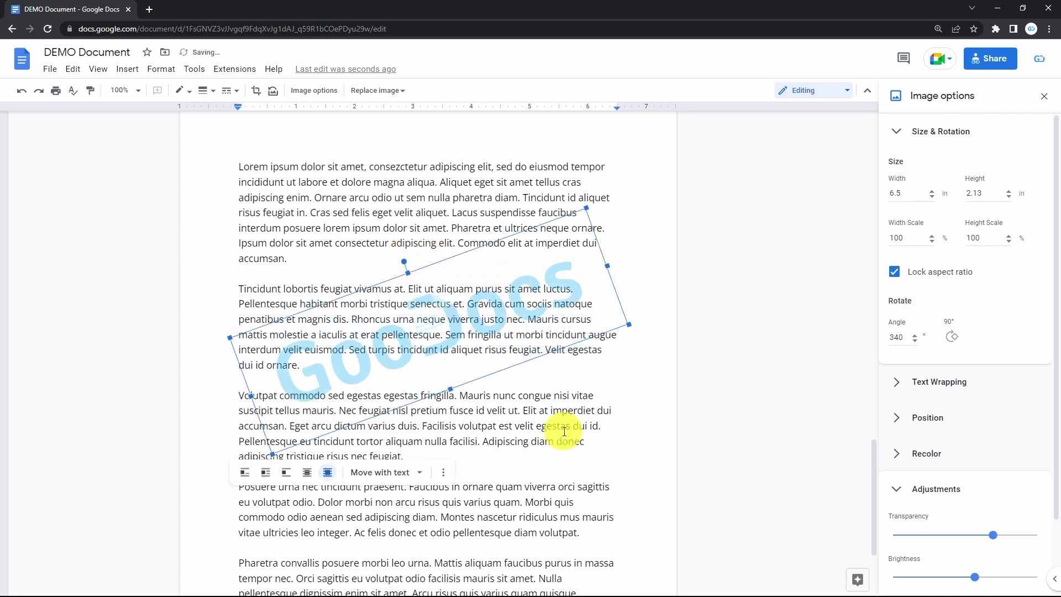
scroll(564, 431, down, 2)
click(463, 428)
Paste another copy of the watermark and drag the top tilted logo down over the text.
key(ctrl+v)
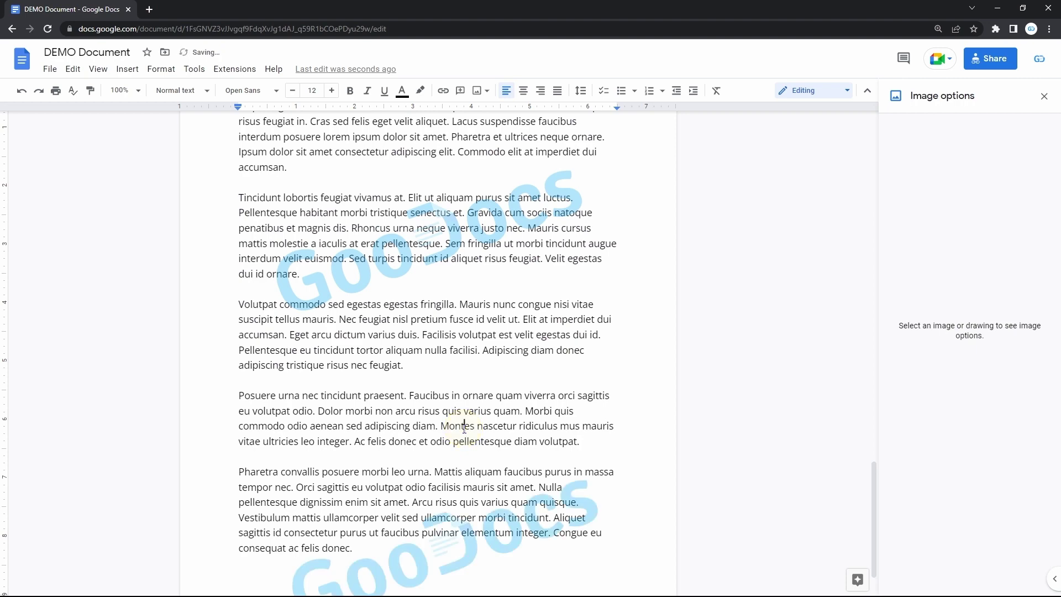
click(493, 526)
drag(493, 526, 461, 323)
scroll(481, 404, up, 2)
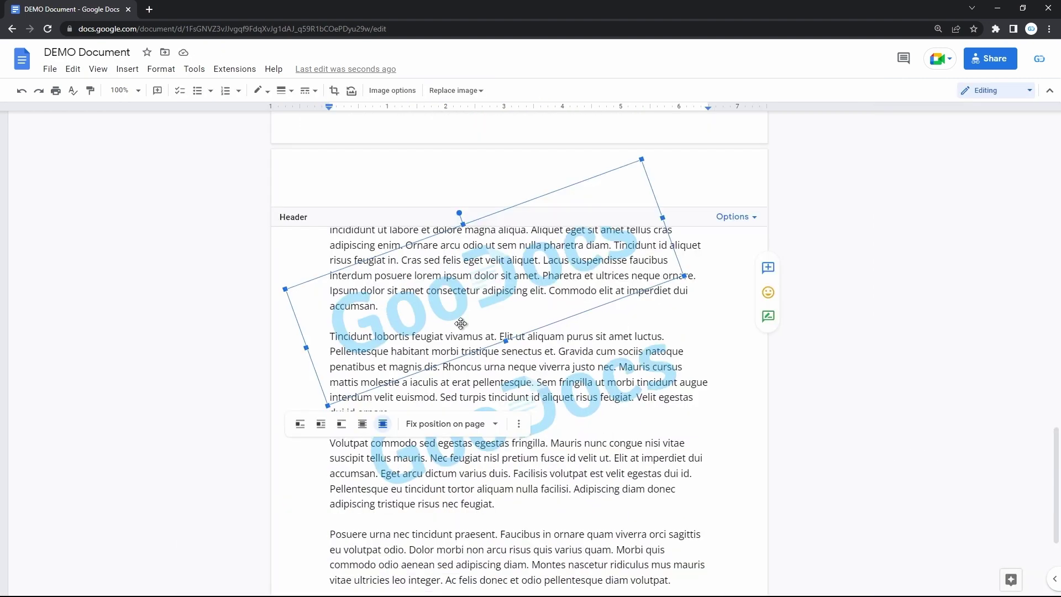
scroll(570, 340, down, 3)
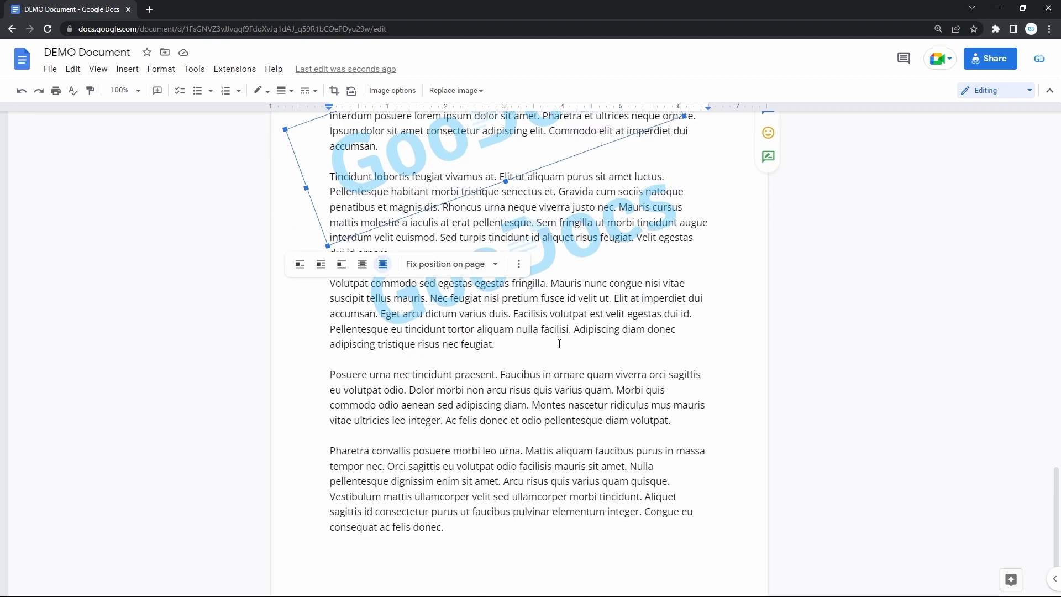
click(472, 354)
Move the lower watermark over the last paragraphs and fine-tune the top one over the opening paragraphs.
click(510, 400)
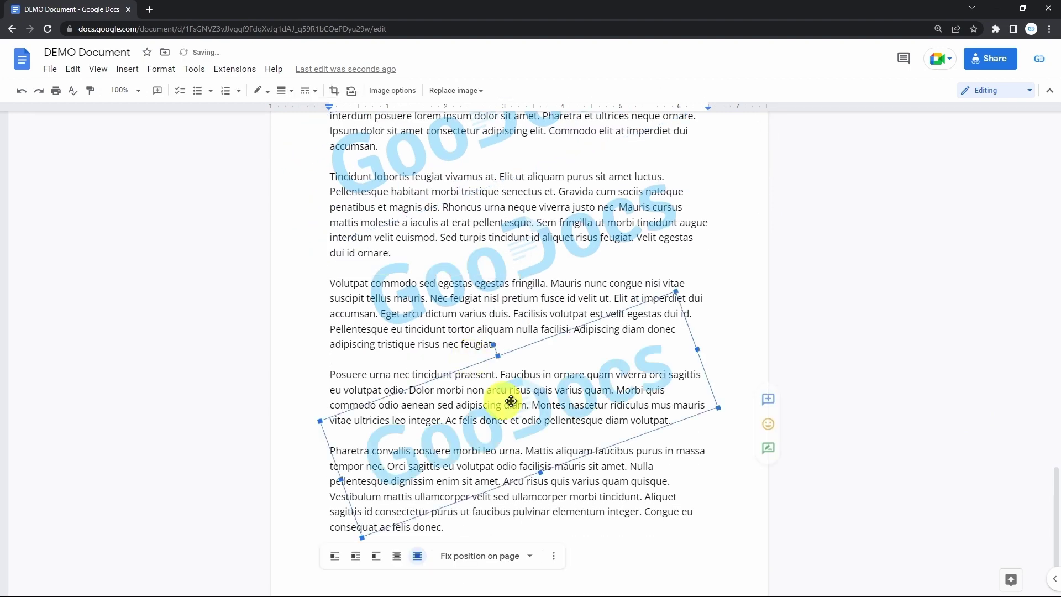
drag(511, 401, 522, 419)
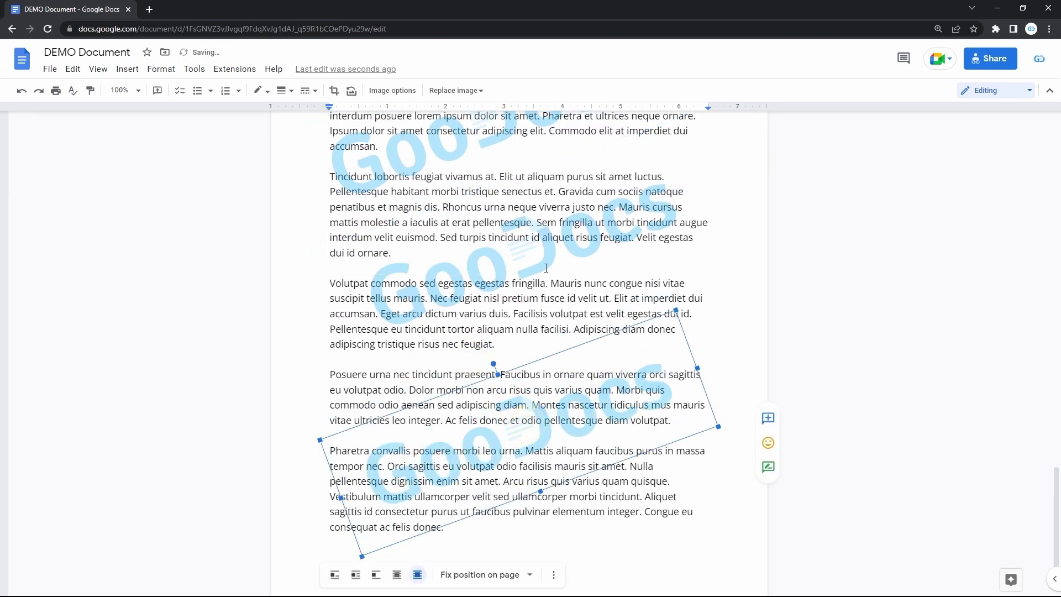
drag(546, 268, 538, 280)
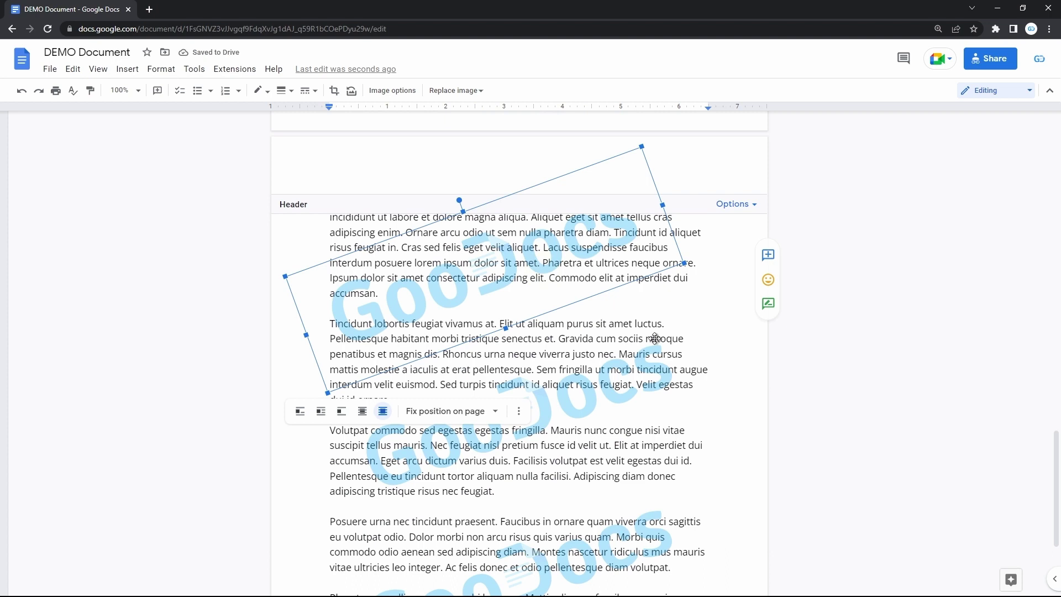
drag(655, 338, 655, 338)
click(572, 311)
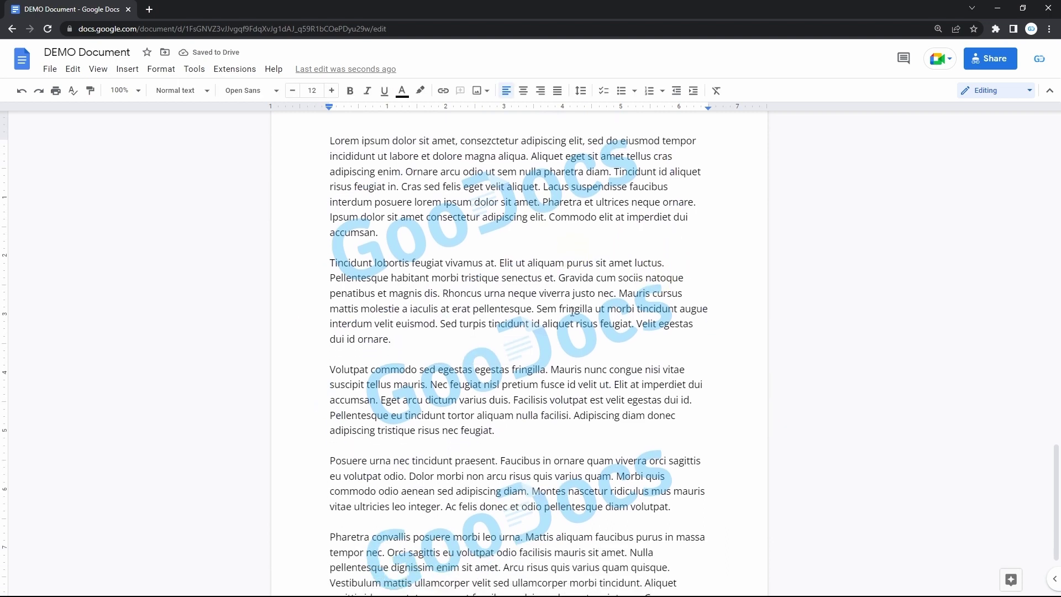